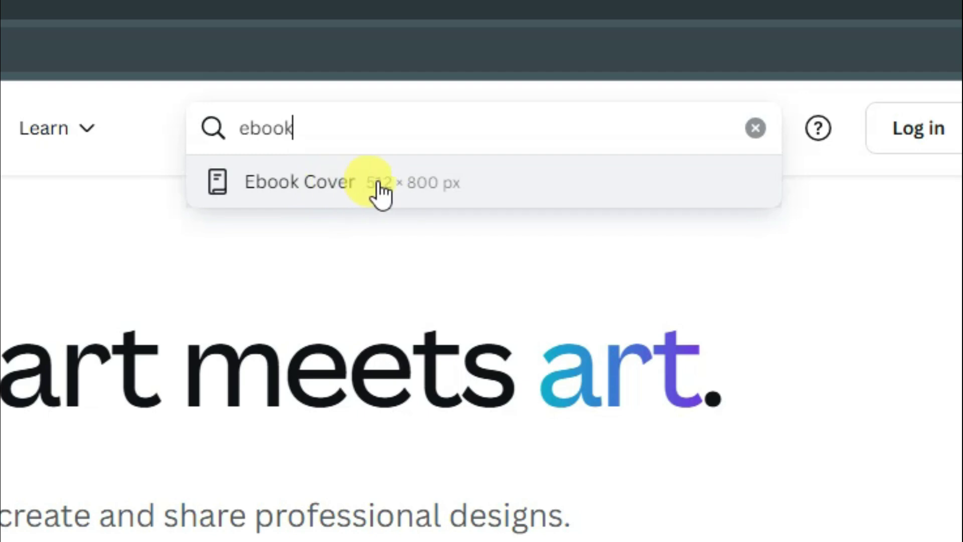
Create a new Ebook Cover design of 512 × 800 px from the Canva design search
left_click(379, 193)
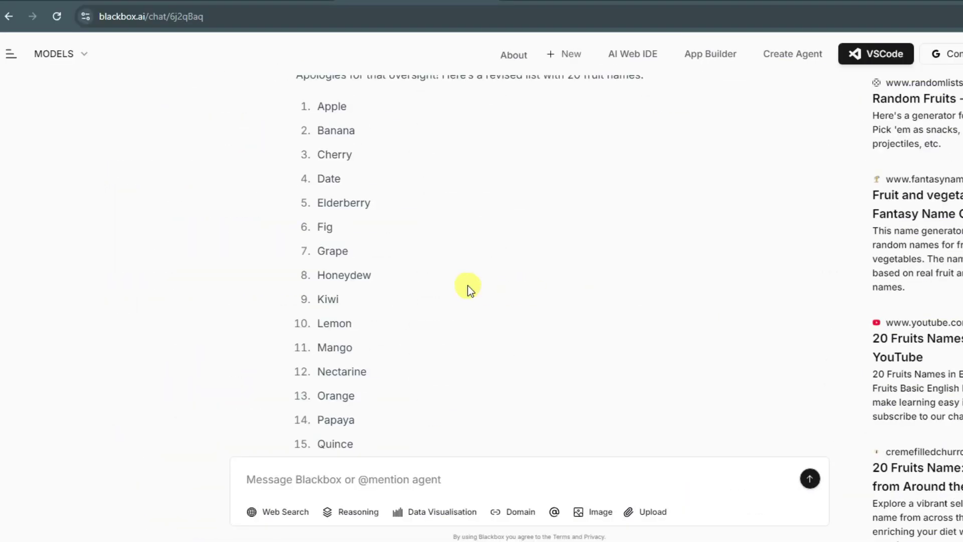
Switch to the Blackbox AI chat, review the fruit list and descriptions, and select the full Apple benefits paragraph for copying
scroll(467, 285, "up", 2)
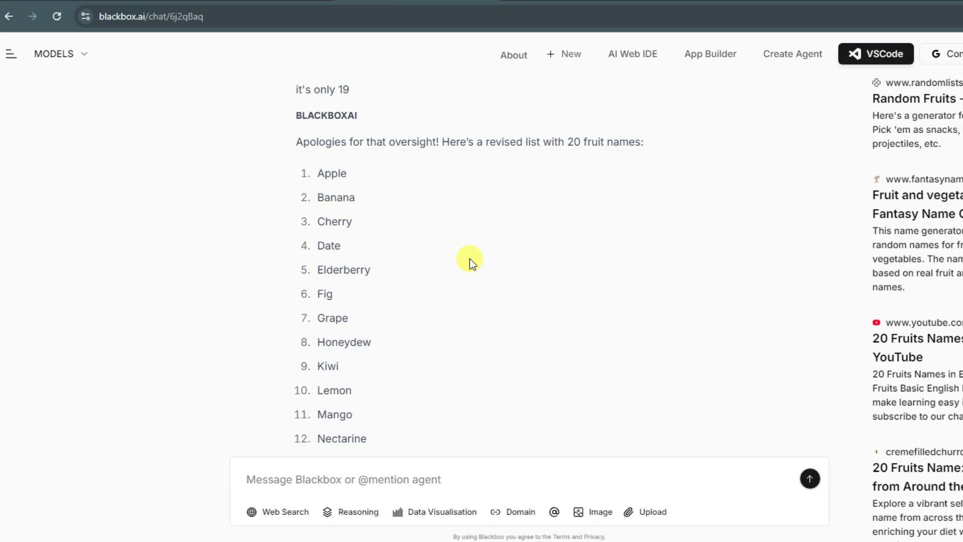
scroll(410, 176, "down", 5)
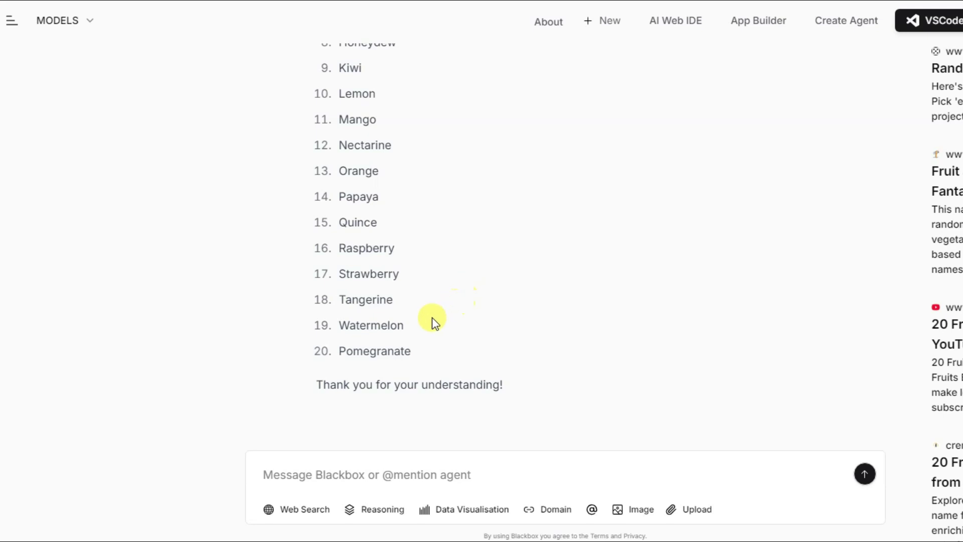
scroll(408, 345, "up", 4)
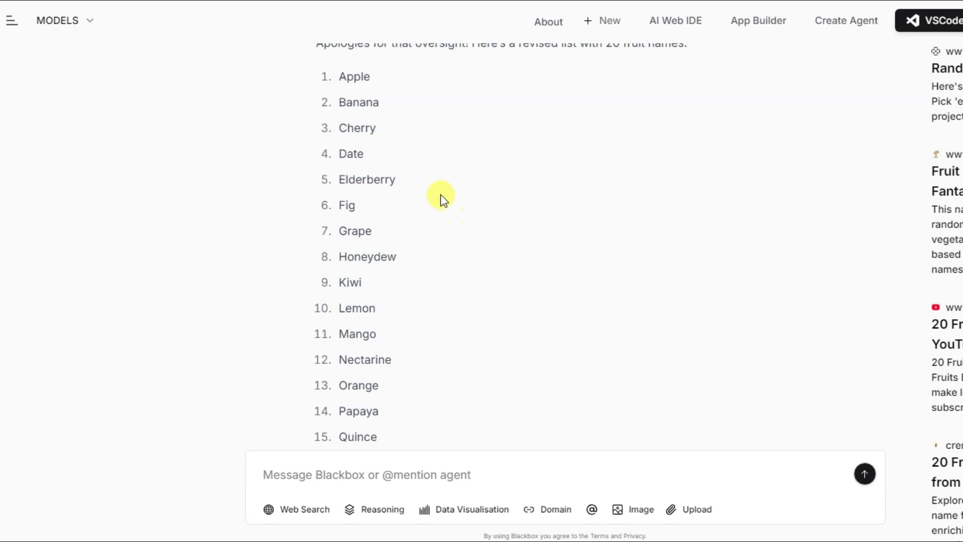
scroll(647, 208, "down", 10)
scroll(652, 210, "up", 8)
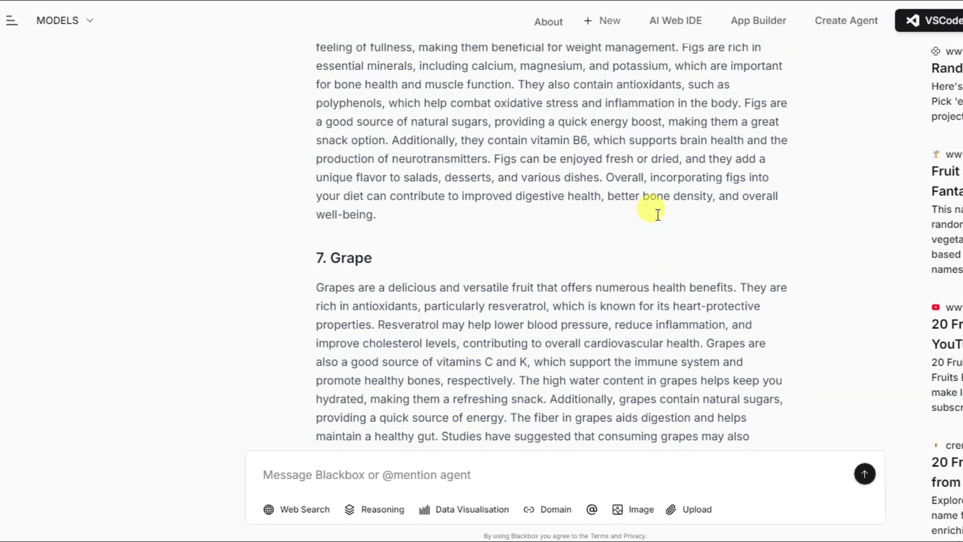
scroll(656, 214, "up", 15)
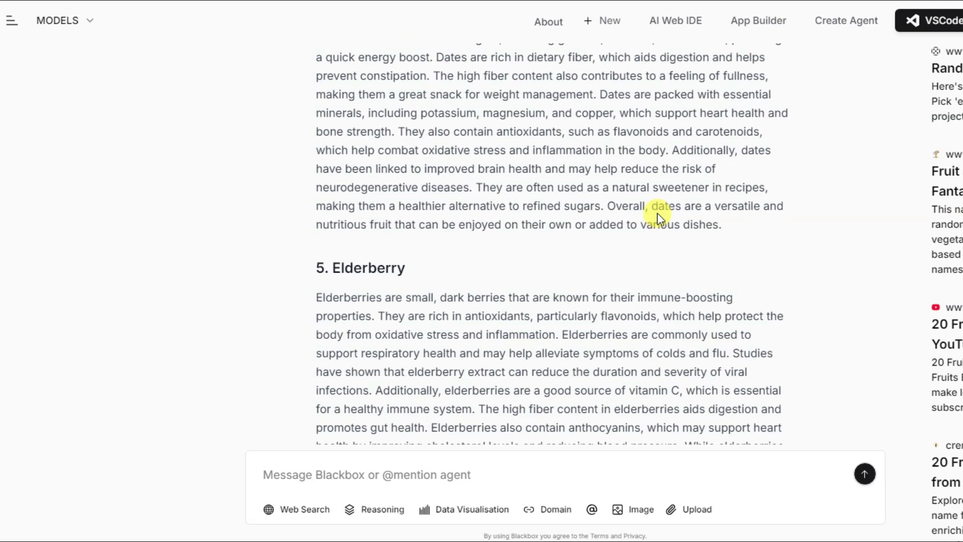
scroll(657, 213, "up", 10)
triple_click(494, 224)
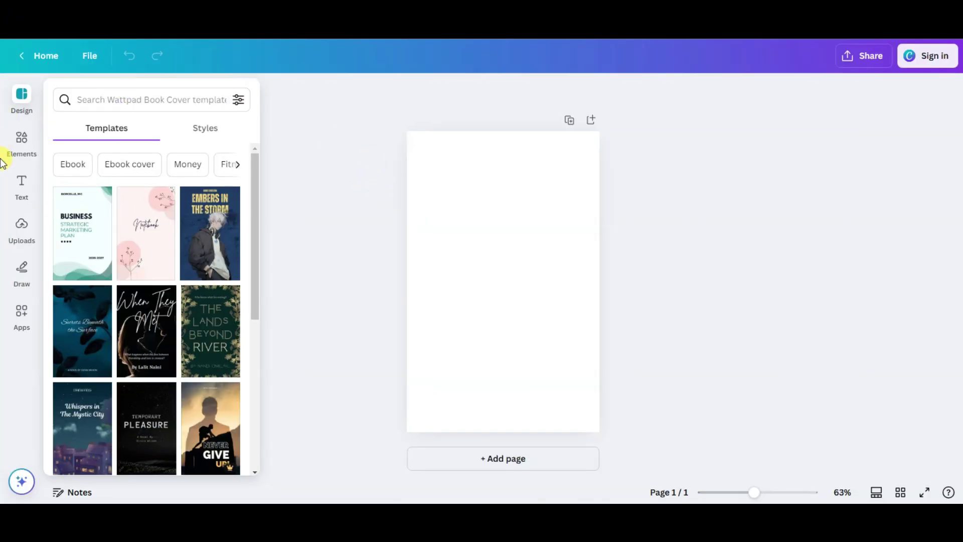
In the blank Canva design, search the elements for apple photos and place the three red apples near the top of the page
left_click(19, 149)
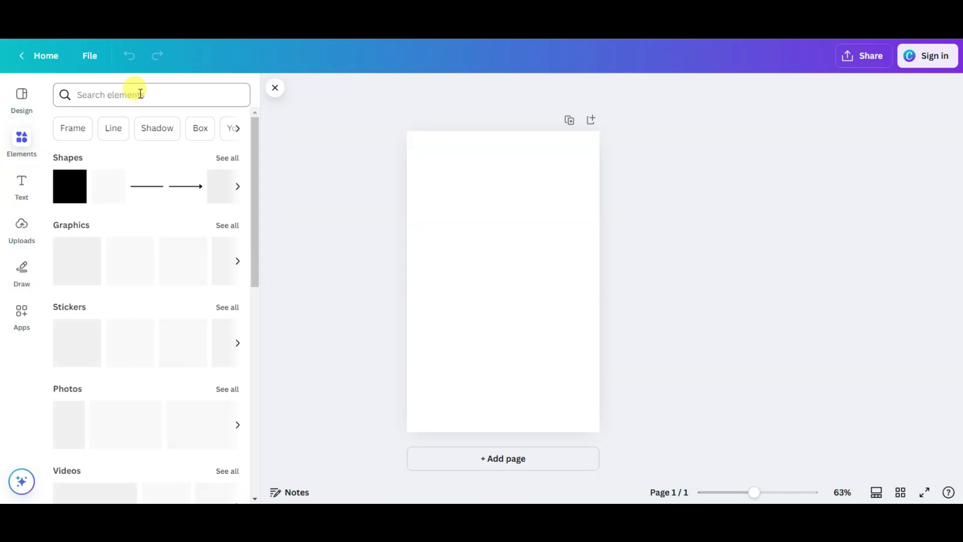
left_click(135, 92)
type("app")
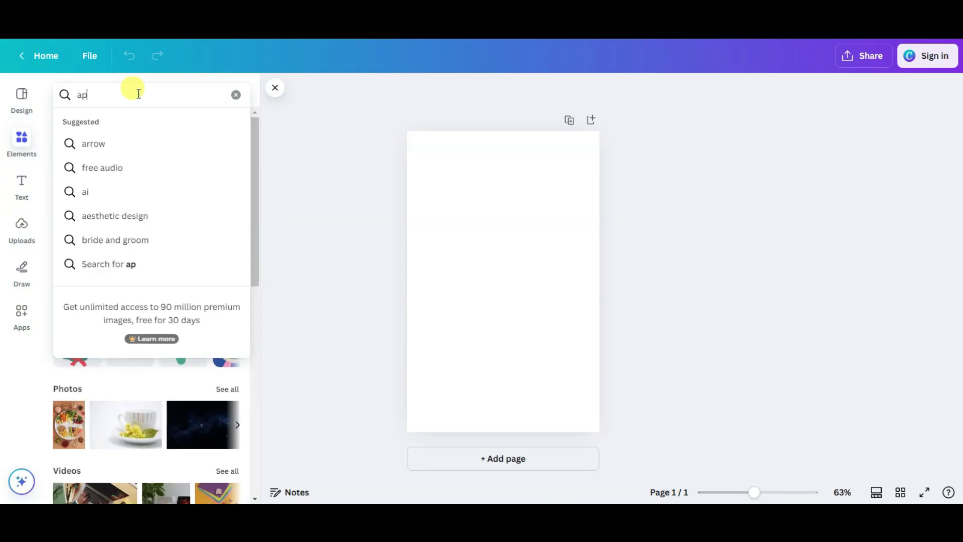
left_click(159, 188)
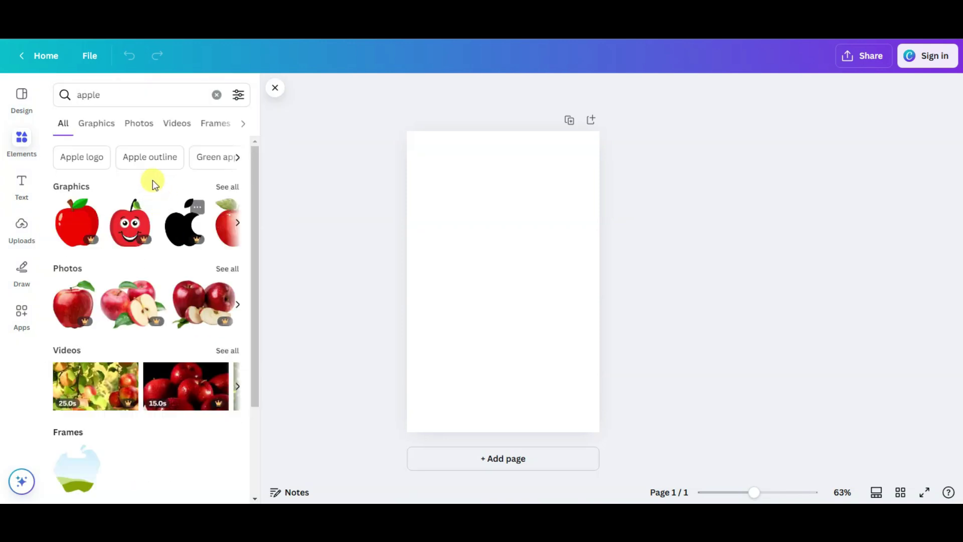
left_click(140, 128)
scroll(180, 225, "down", 2)
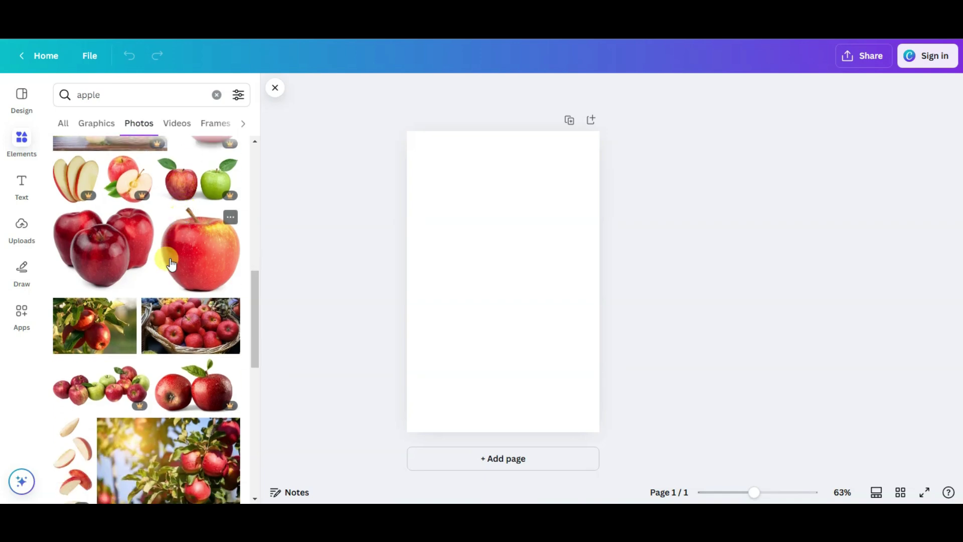
left_click_drag(115, 259, 482, 196)
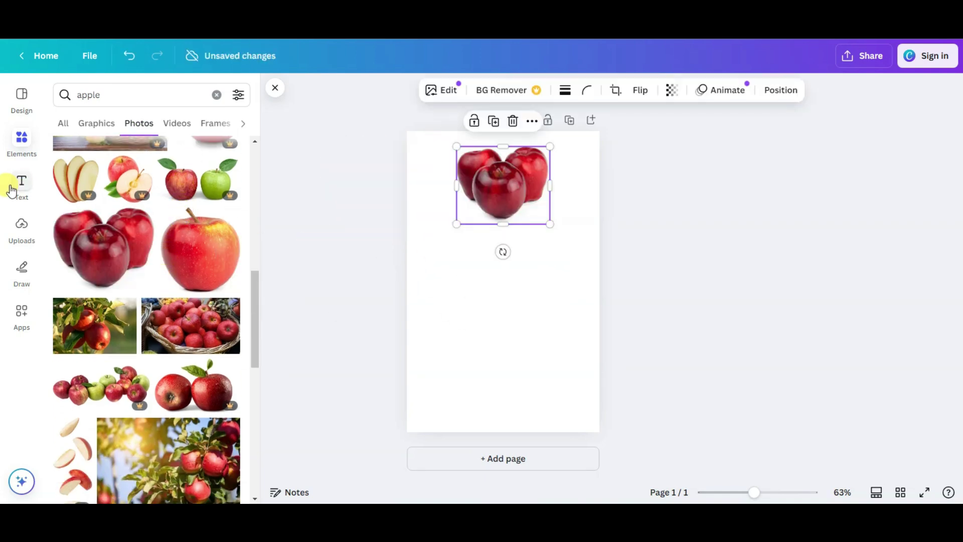
Add a subheading to the page and replace its placeholder text with the copied Apple paragraph
left_click(20, 191)
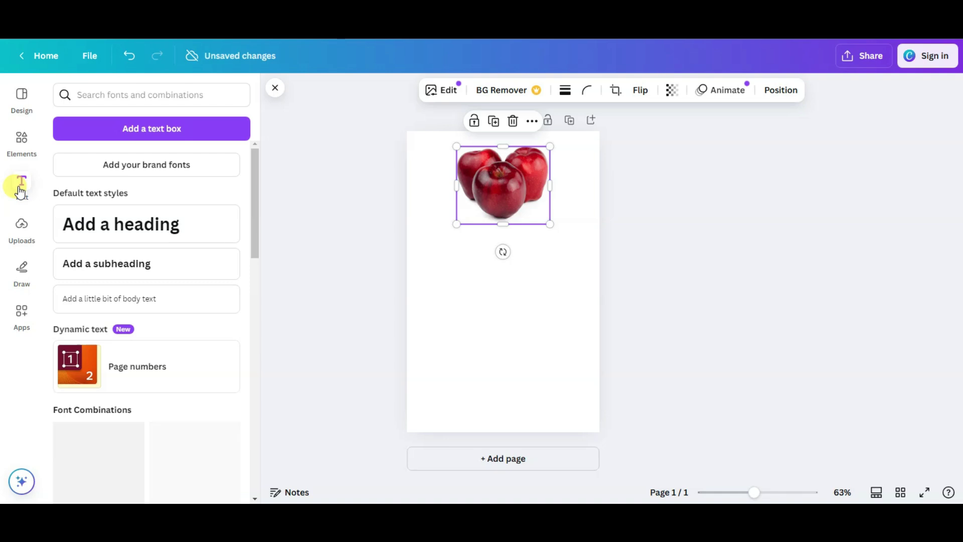
left_click(124, 262)
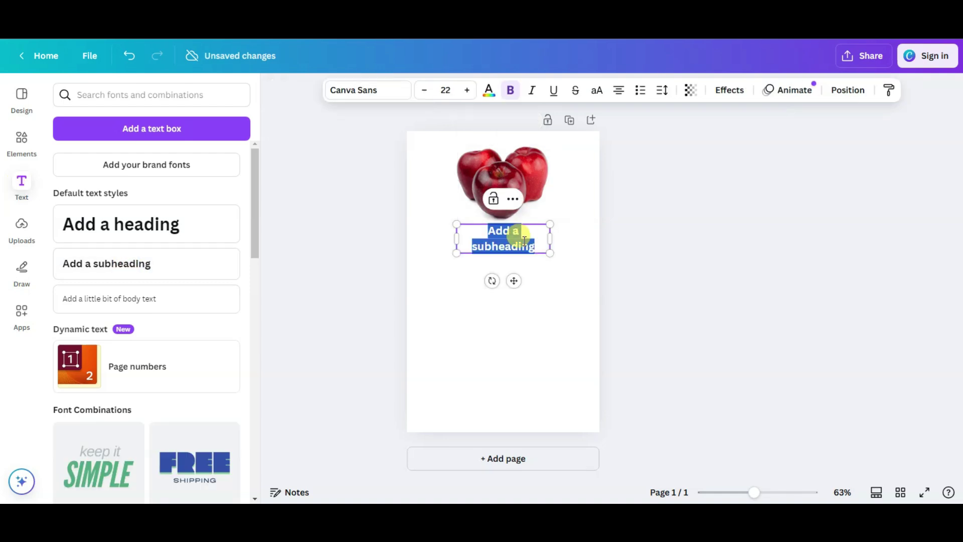
key("ctrl+v")
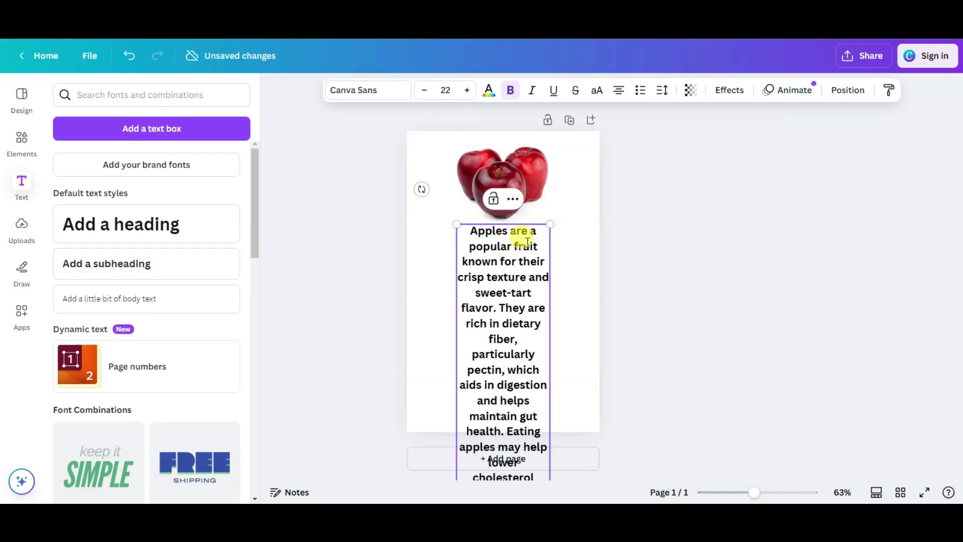
Scale the Apple paragraph down to font size 11.3 and position it directly below the apple photo, against the page's left margin
left_click_drag(555, 408, 601, 400)
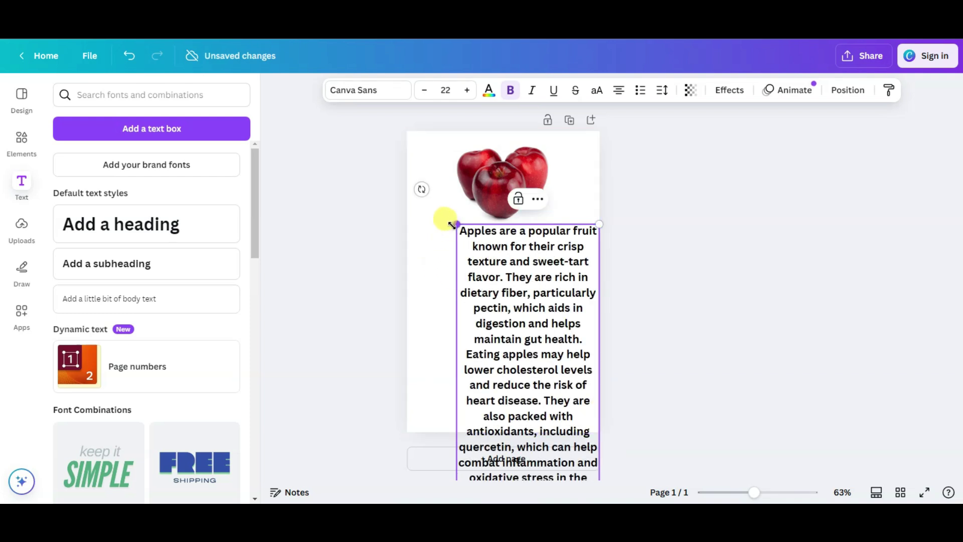
left_click_drag(455, 224, 479, 323)
left_click_drag(599, 325, 554, 354)
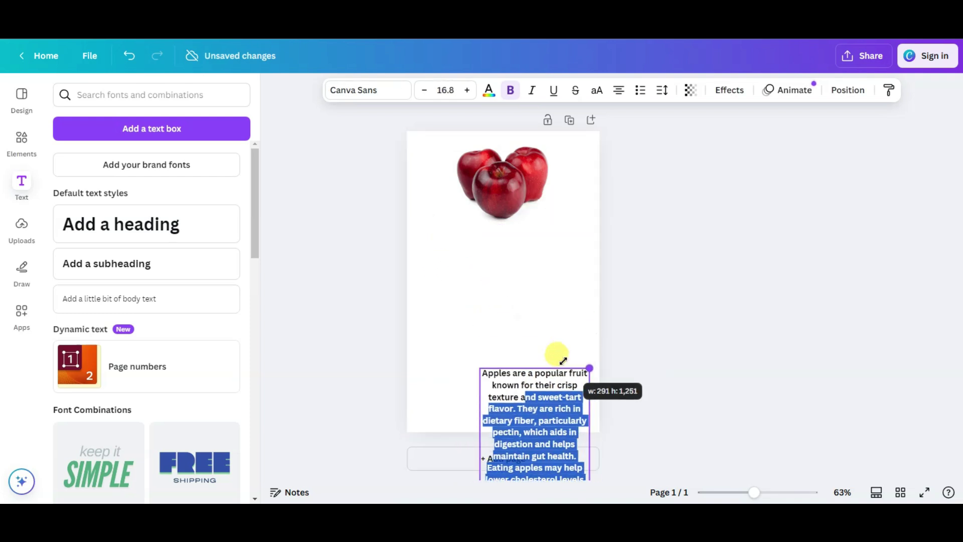
left_click_drag(557, 400, 494, 251)
left_click_drag(526, 407, 594, 409)
left_click_drag(415, 221, 484, 328)
left_click_drag(517, 376, 457, 273)
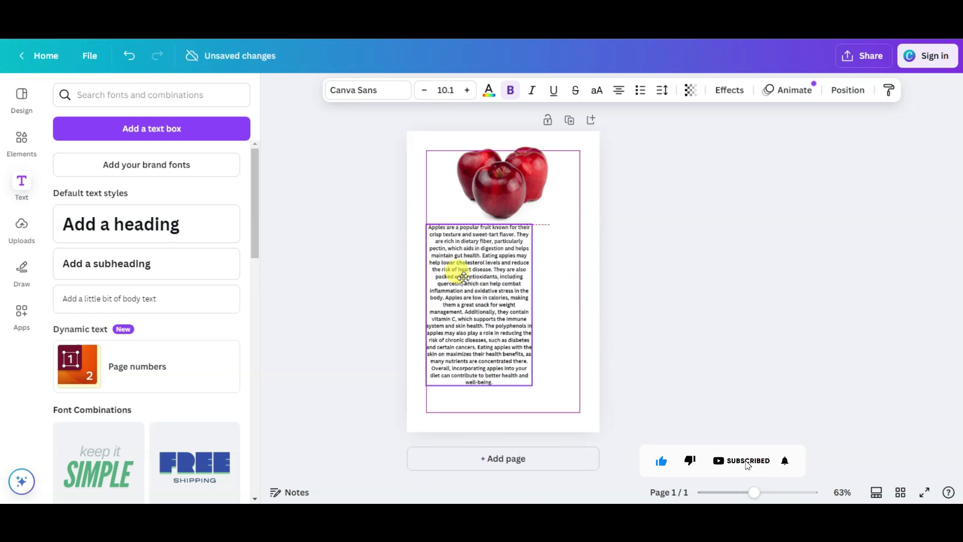
left_click_drag(532, 391, 545, 405)
Justify the Apple paragraph, remove its bold, and fit it between the page margins at font size 12.6, leaving space under the photo
left_click(619, 90)
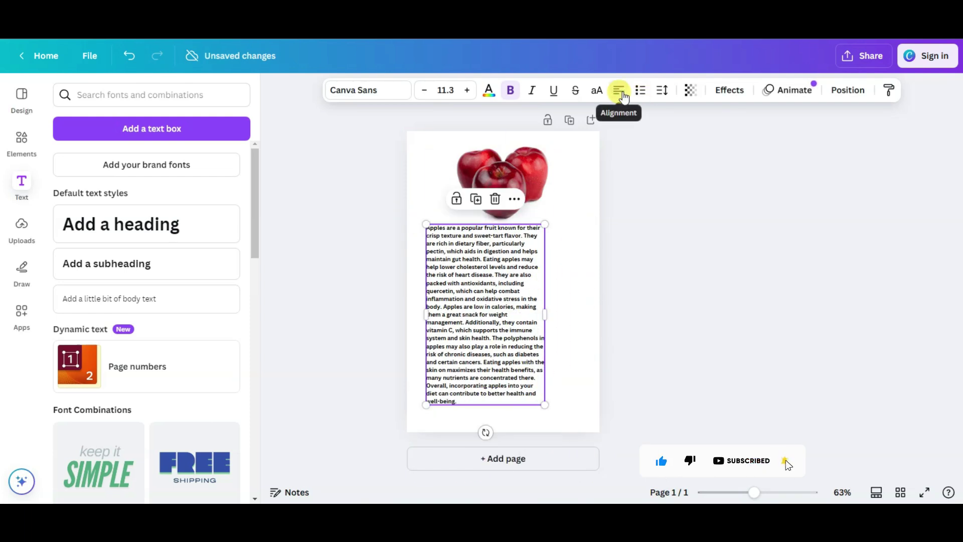
left_click(618, 89)
left_click_drag(545, 315, 581, 316)
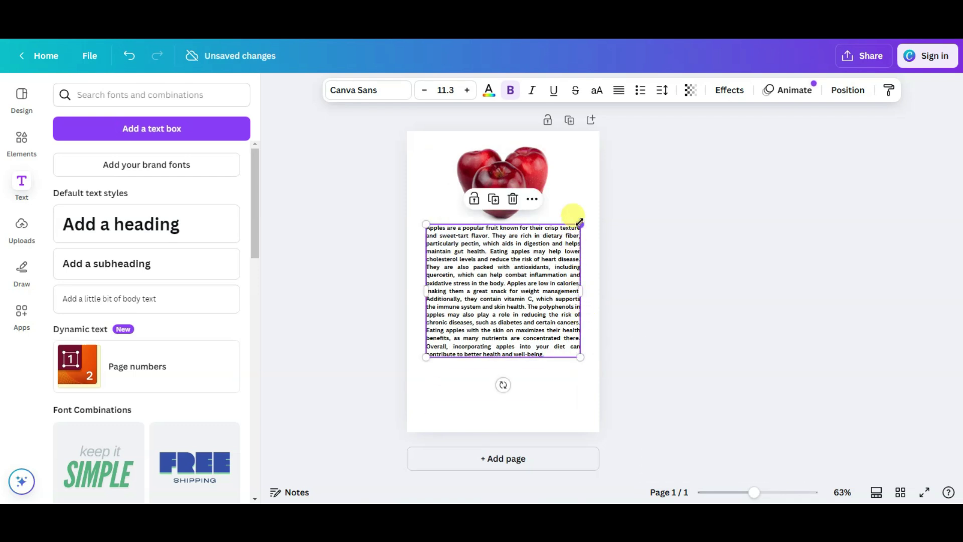
left_click_drag(579, 224, 551, 241)
left_click_drag(553, 299, 540, 306)
left_click_drag(547, 372, 587, 411)
left_click(331, 321)
Add a heading reading "Apple" and place it between the apple photo and the paragraph
left_click(152, 230)
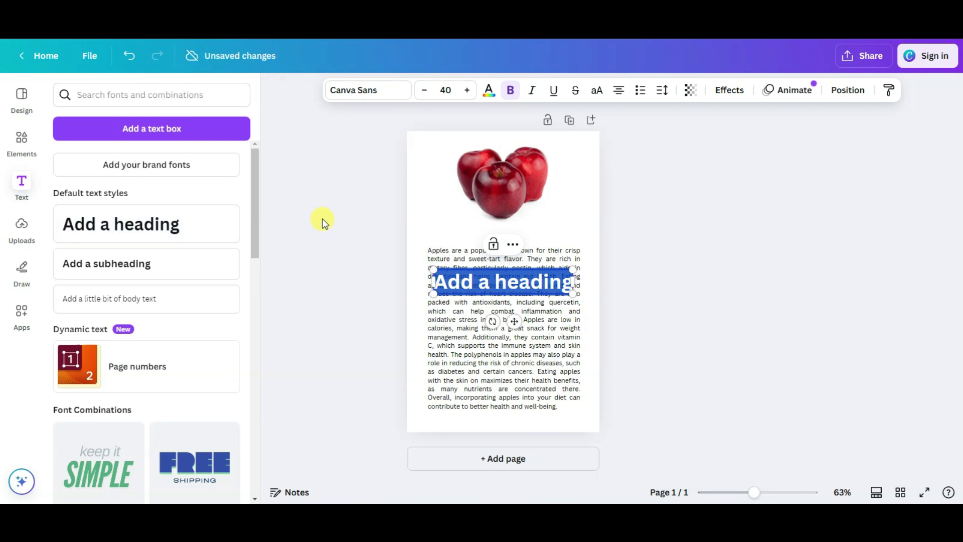
key("BackSpace")
type("Apple")
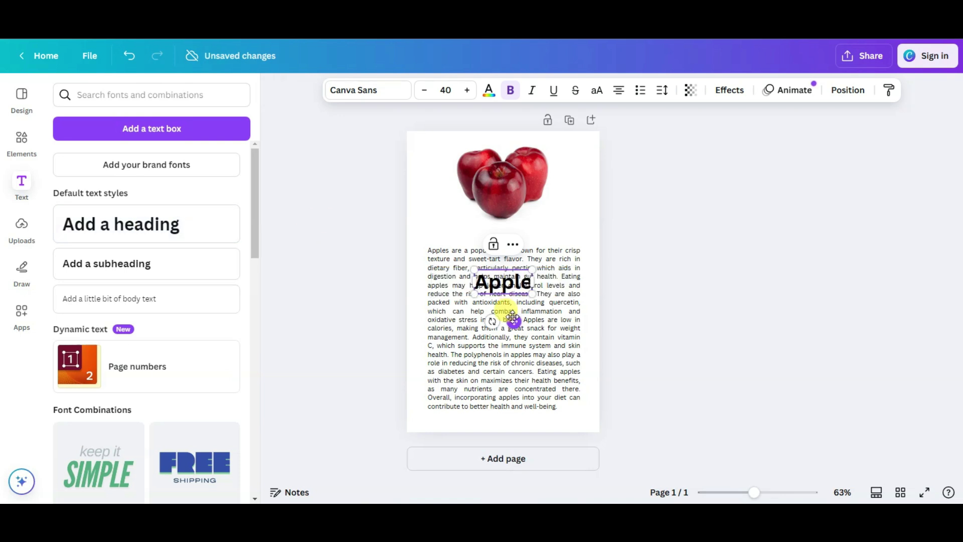
left_click_drag(511, 320, 514, 267)
left_click(835, 135)
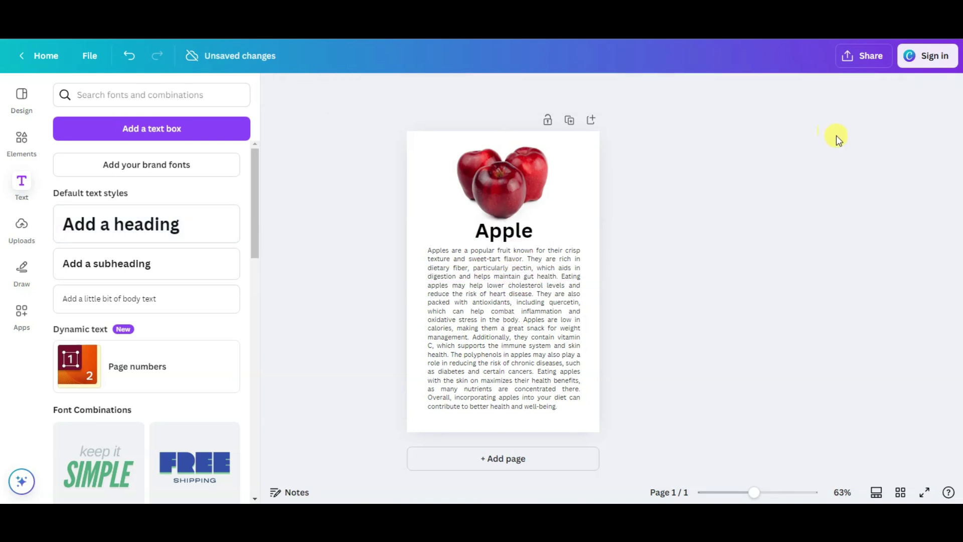
Download the Apple page as a PNG and dismiss the login prompt
left_click(863, 56)
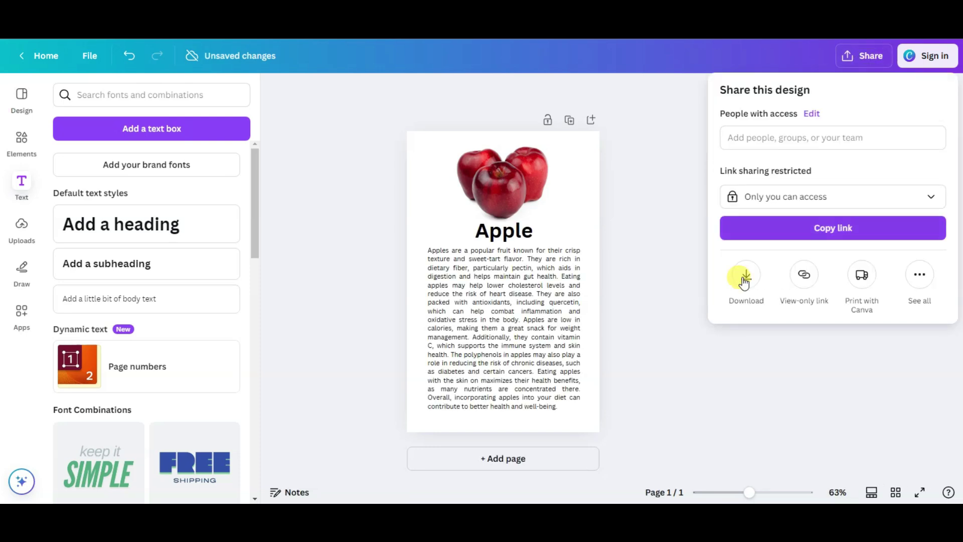
left_click(747, 275)
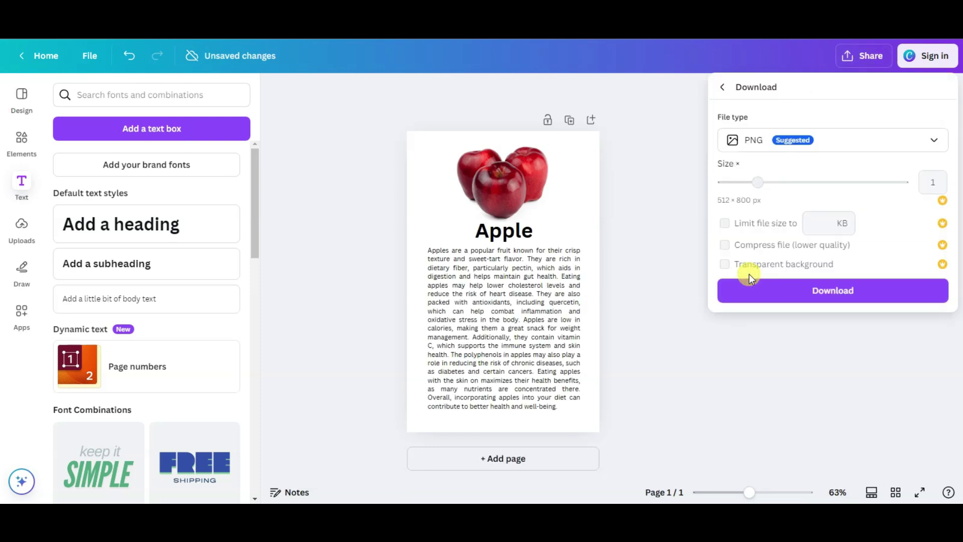
left_click(825, 294)
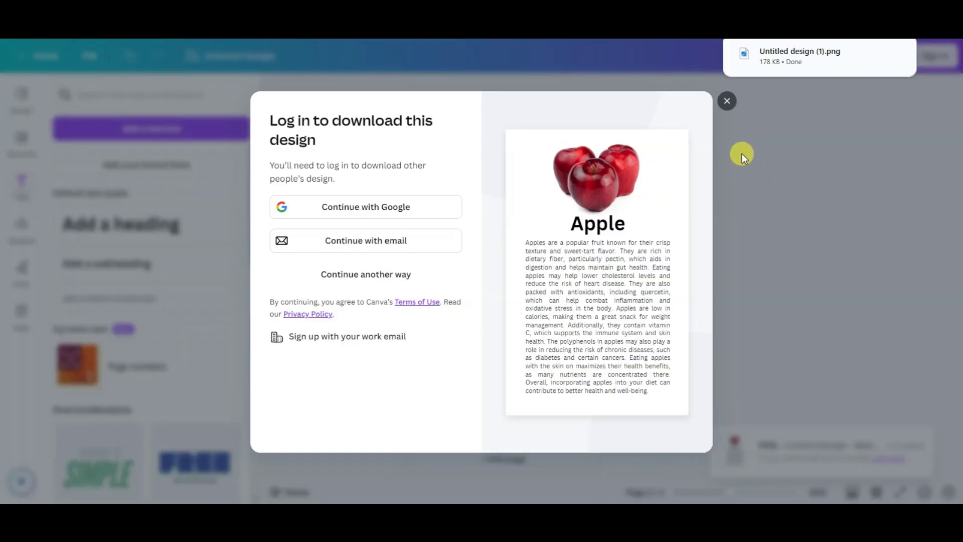
left_click(726, 101)
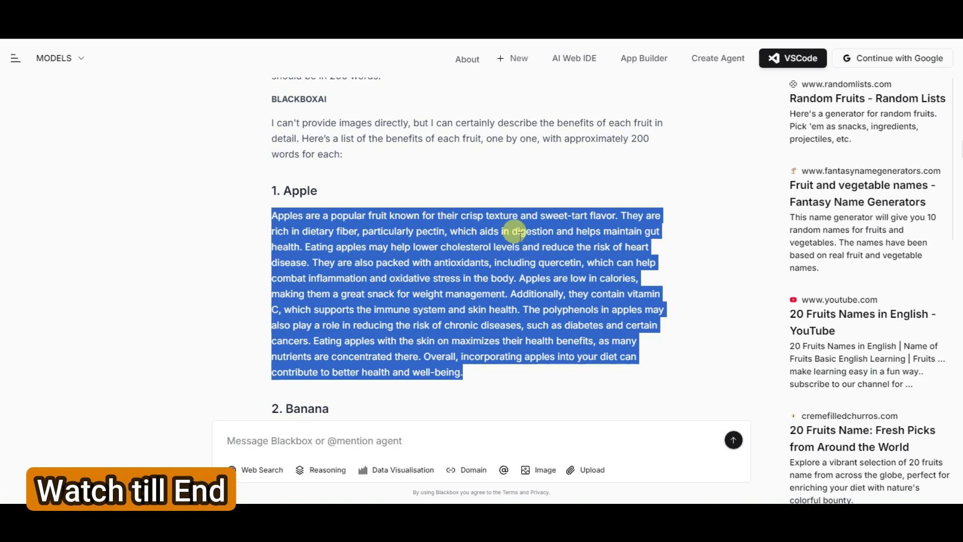
Switch to the Blackbox AI chat and copy the full Banana benefits paragraph
scroll(516, 230, "down", 3)
scroll(501, 228, "down", 5)
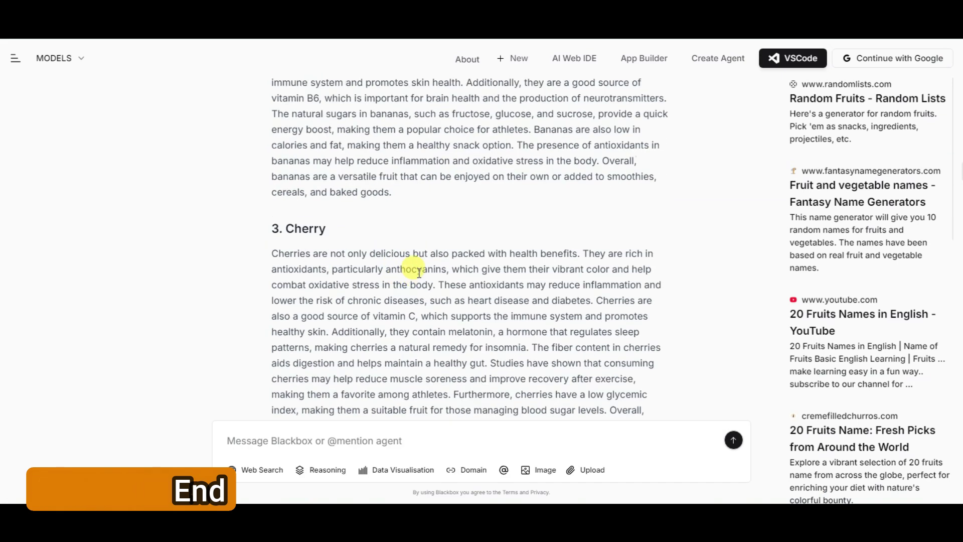
scroll(408, 269, "up", 4)
left_click_drag(271, 198, 393, 367)
key("ctrl+c")
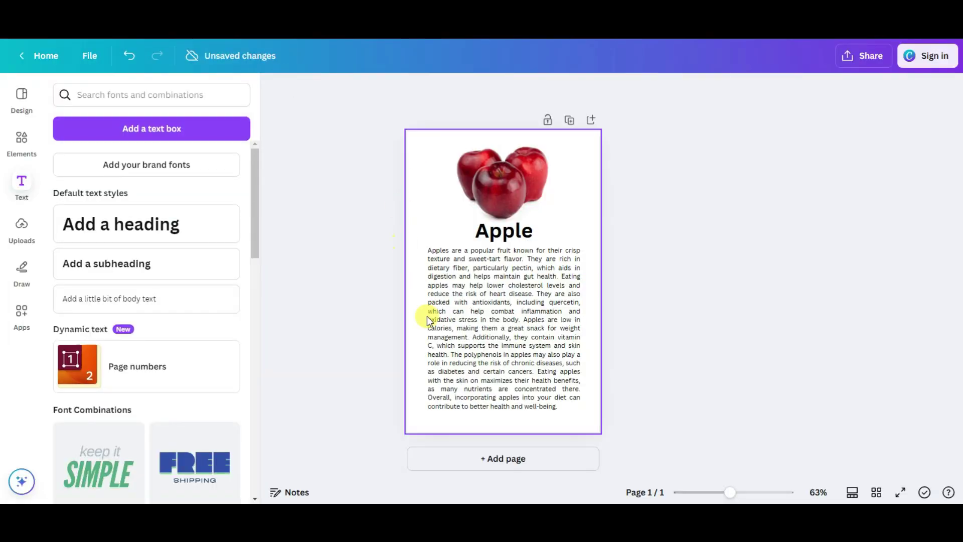
Back in the Canva design, replace the entire Apple paragraph with the copied Banana text
left_click(507, 329)
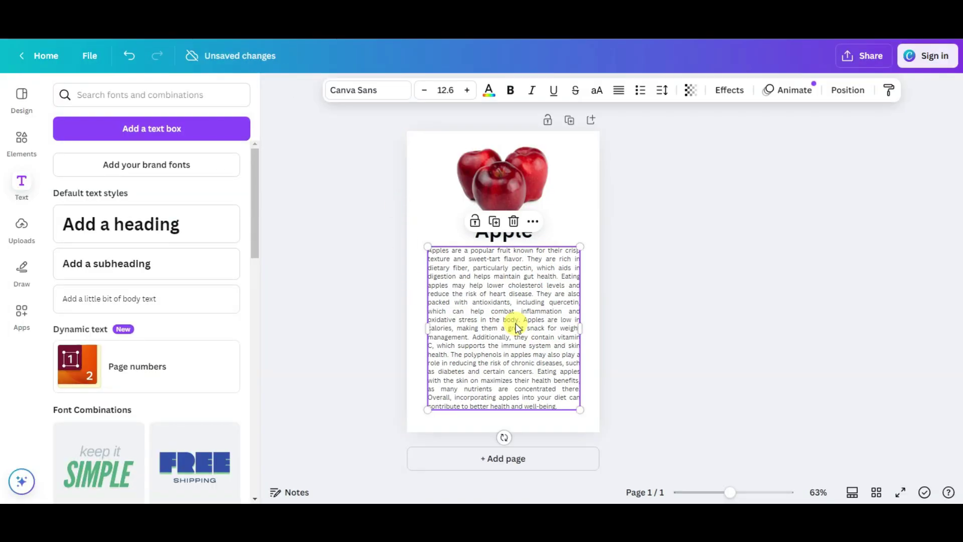
double_click(521, 314)
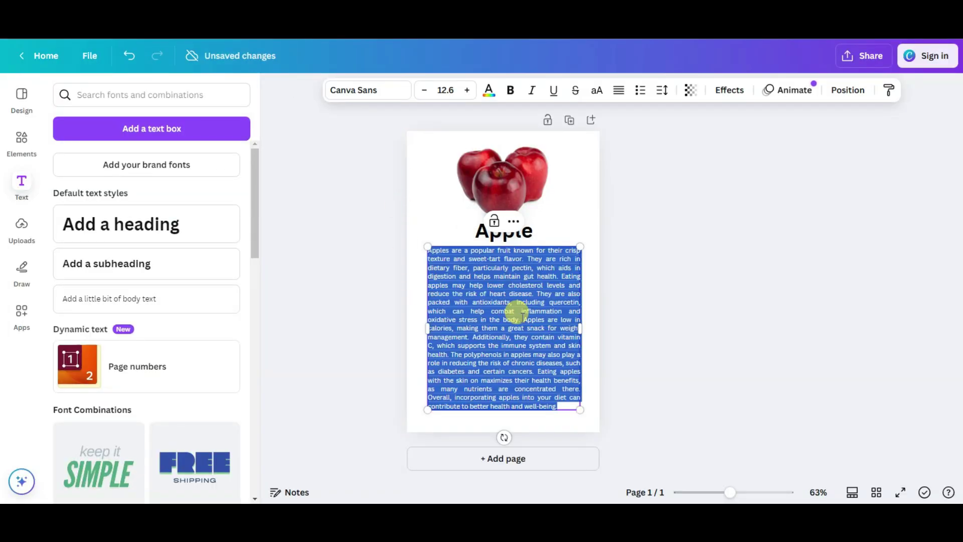
key("ctrl+v")
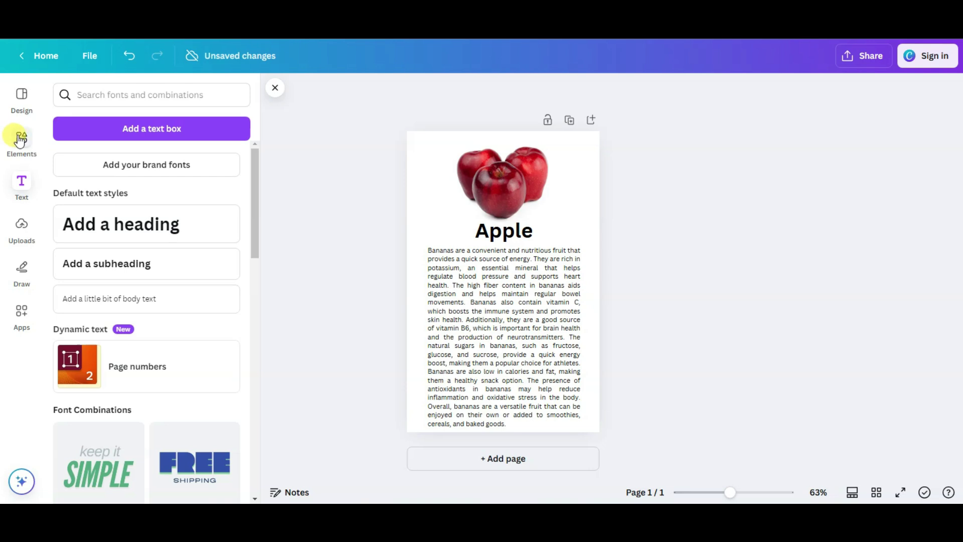
Search the design elements for "banana" and narrow the results to photos
left_click(20, 139)
left_click(199, 95)
left_click(215, 96)
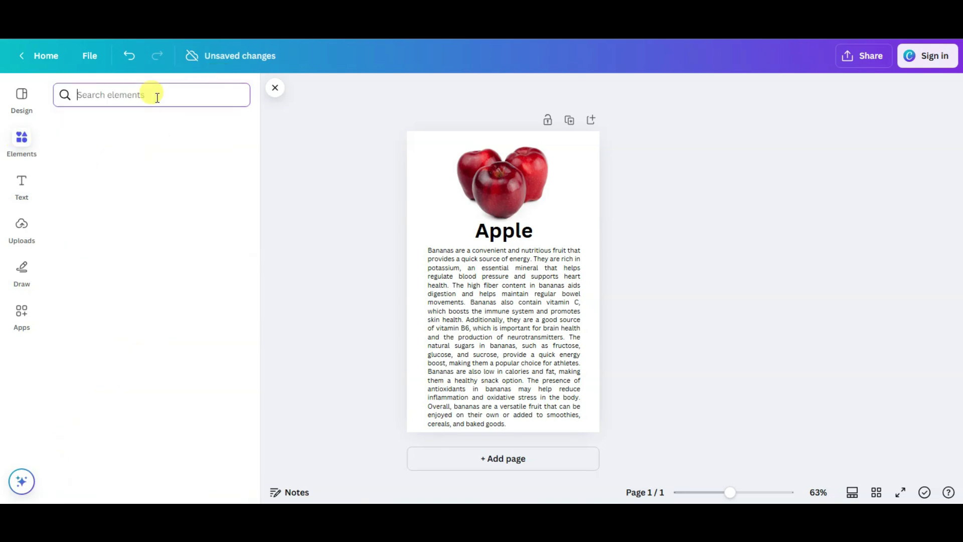
type("banana")
key("Return")
scroll(182, 184, "down", 2)
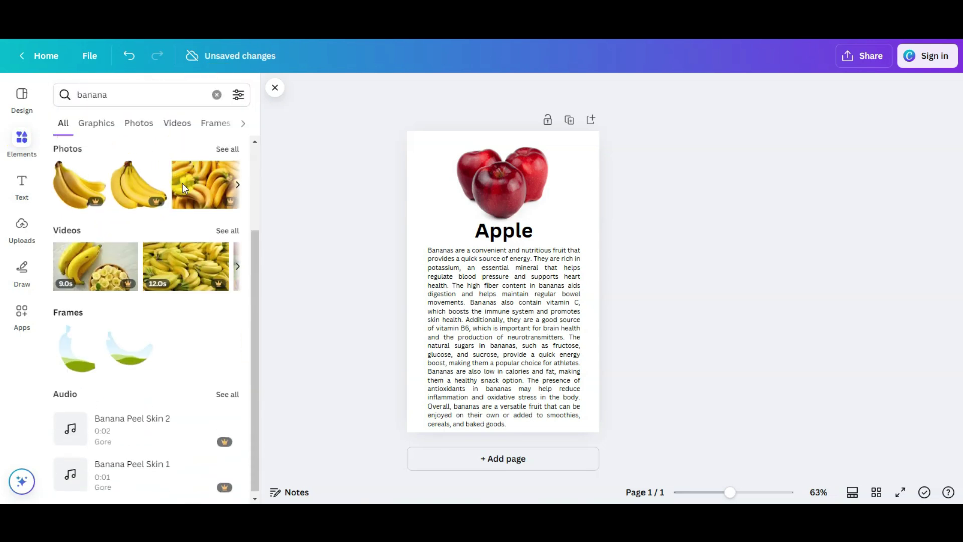
scroll(165, 150, "up", 3)
left_click(140, 126)
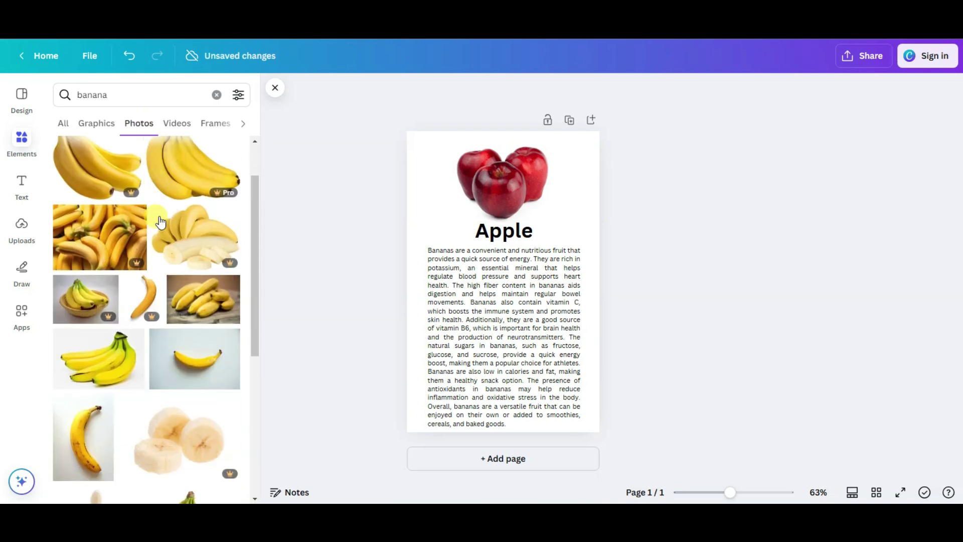
scroll(159, 222, "down", 1)
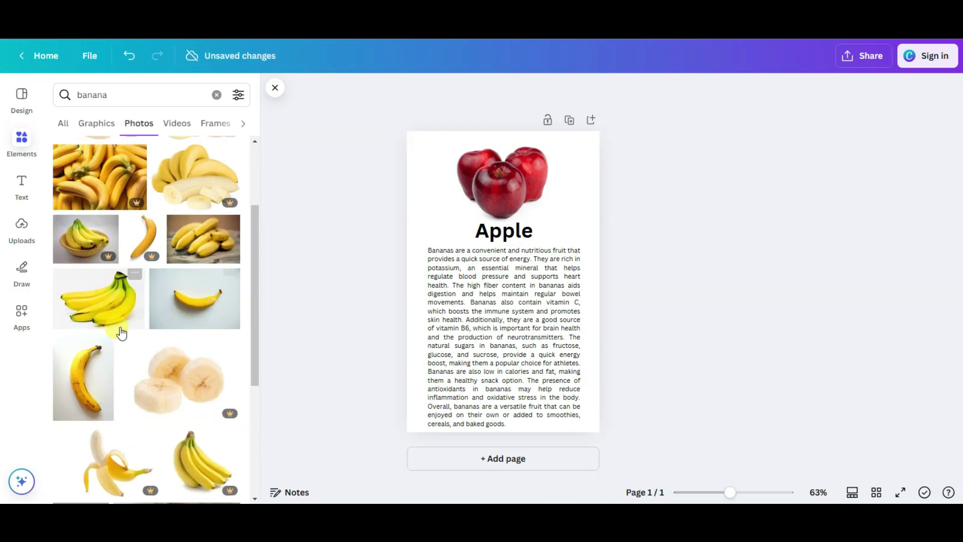
Delete the apple photo and place the photo of a yellow-green banana bunch above the heading
left_click(378, 193)
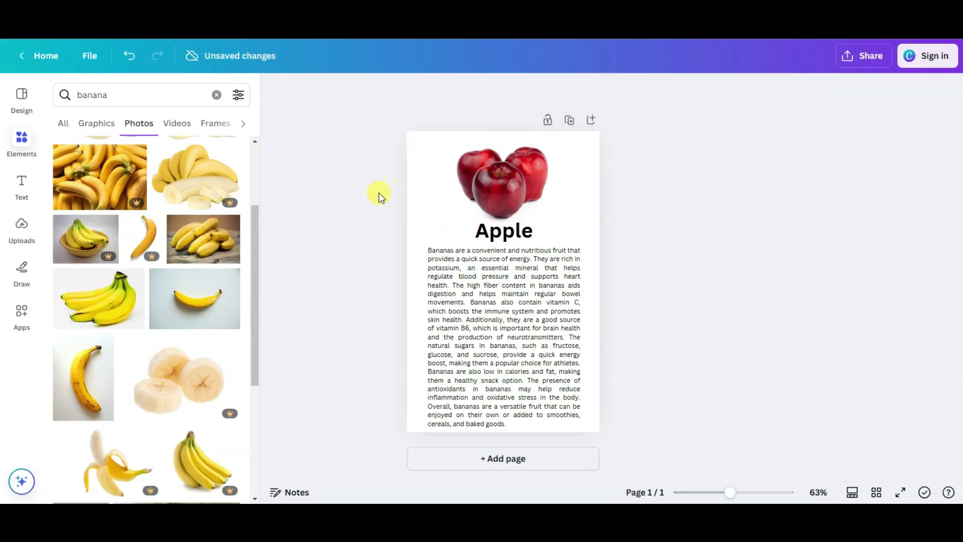
left_click(517, 179)
left_click(514, 122)
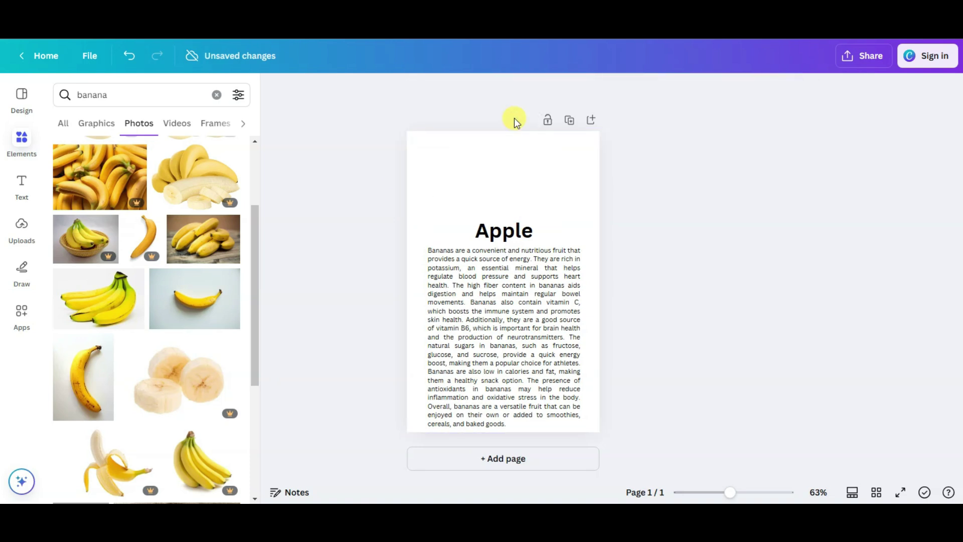
left_click_drag(108, 303, 482, 157)
Change the "Apple" heading text to "Banana"
left_click(506, 234)
double_click(510, 238)
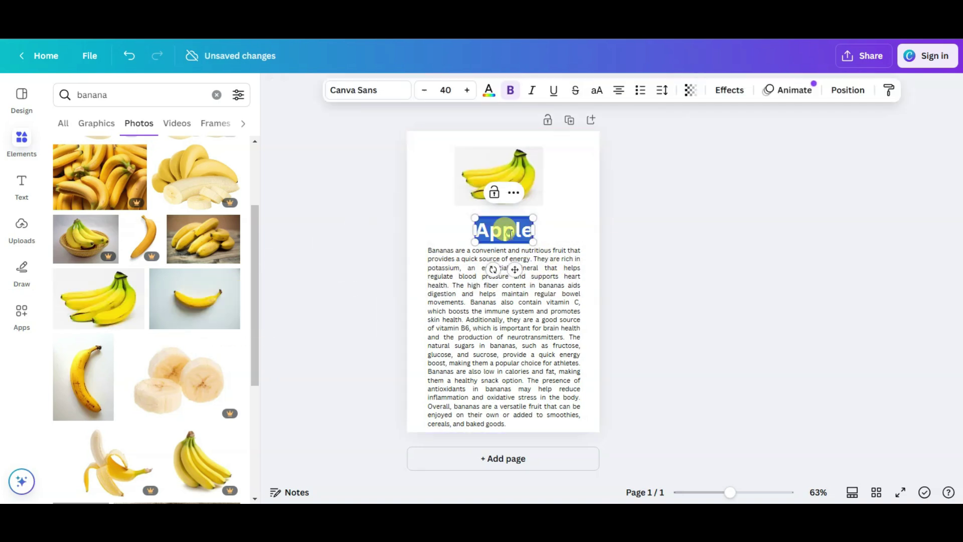
type("Banana")
left_click(824, 221)
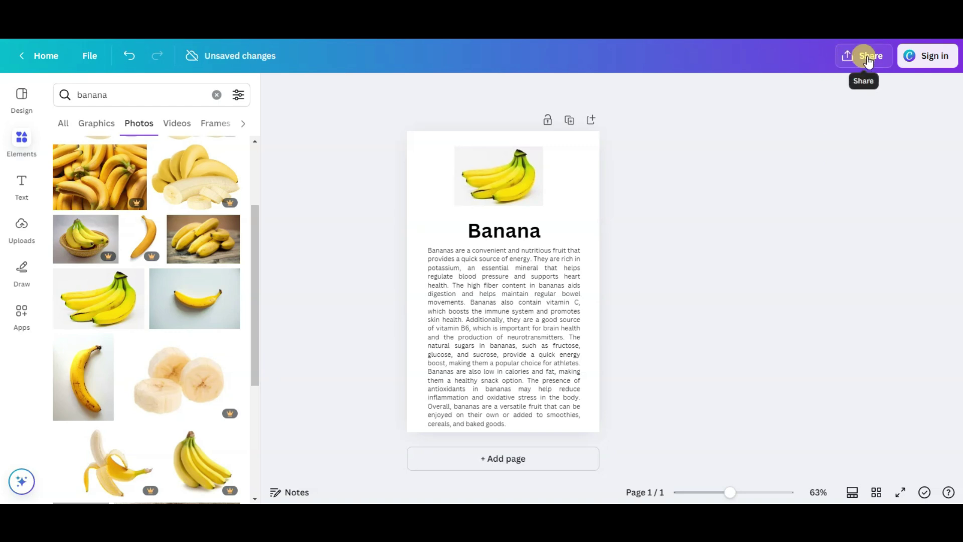
Download the Banana page as a PNG and switch back to the fruit list in the Blackbox AI chat
left_click(848, 58)
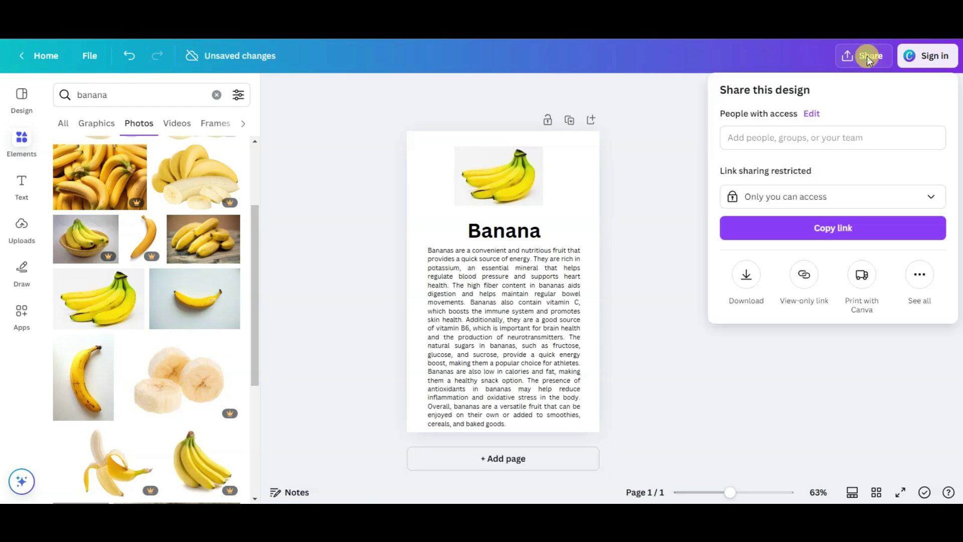
left_click(747, 281)
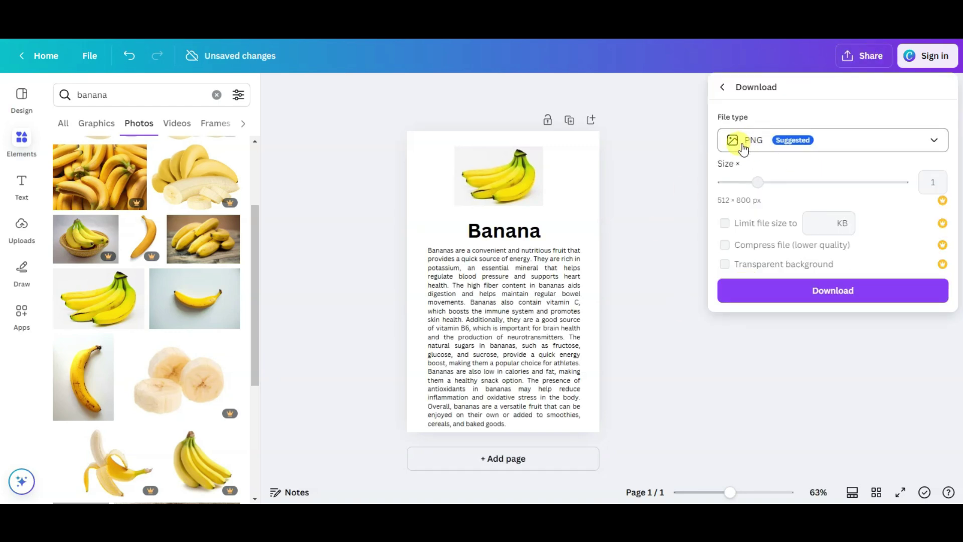
left_click(831, 290)
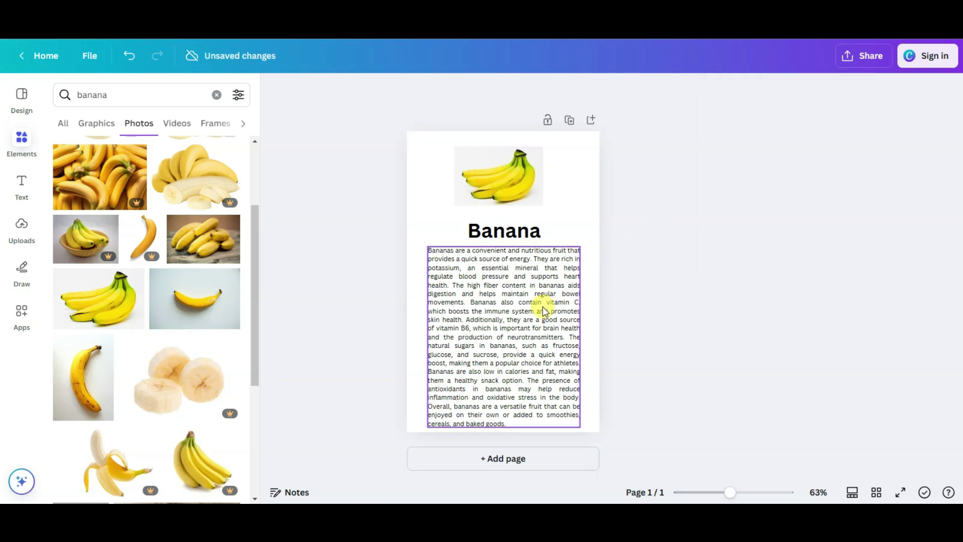
left_click(539, 304)
left_click(652, 265)
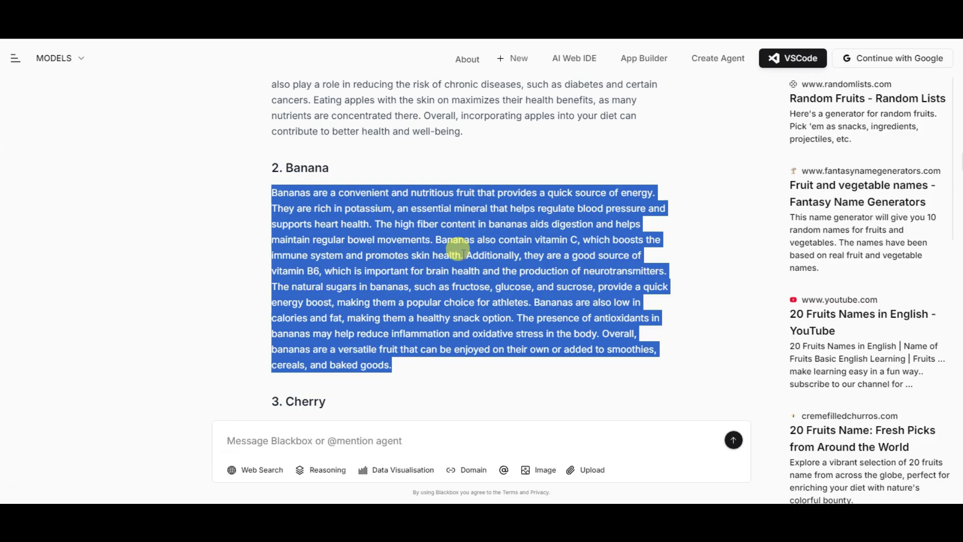
scroll(458, 249, "down", 5)
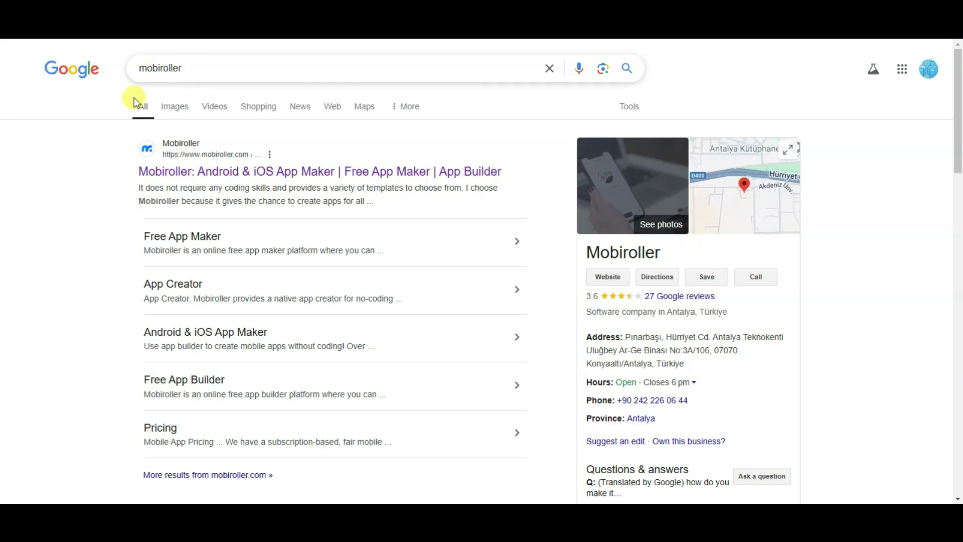
Open the Mobiroller website from the Google results and read its solutions, app publishing steps and reasons to build mobile apps
left_click(260, 172)
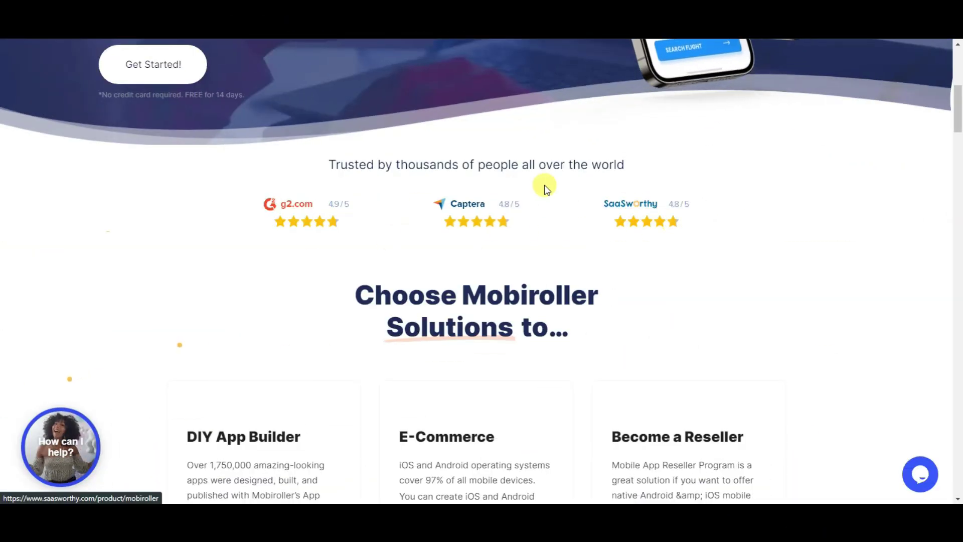
scroll(499, 223, "down", 3)
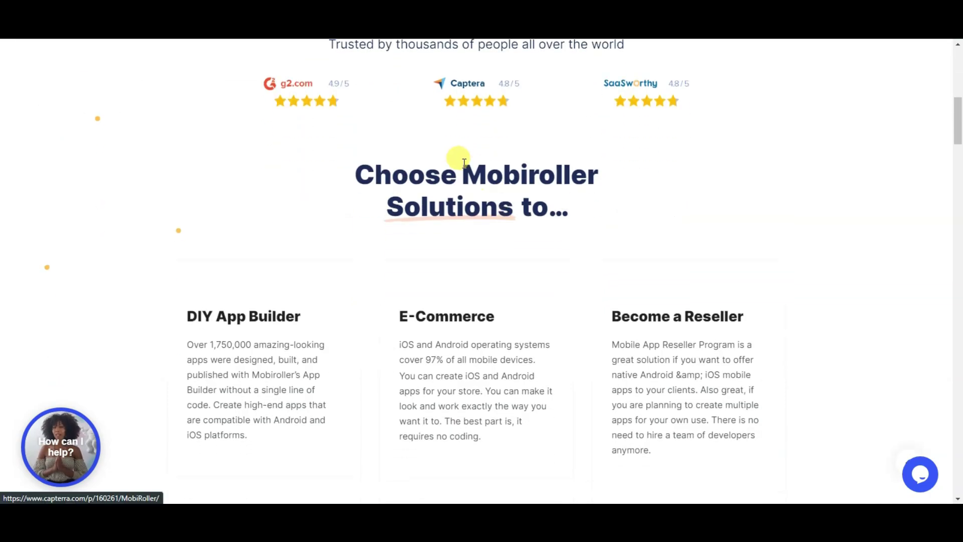
scroll(466, 161, "down", 3)
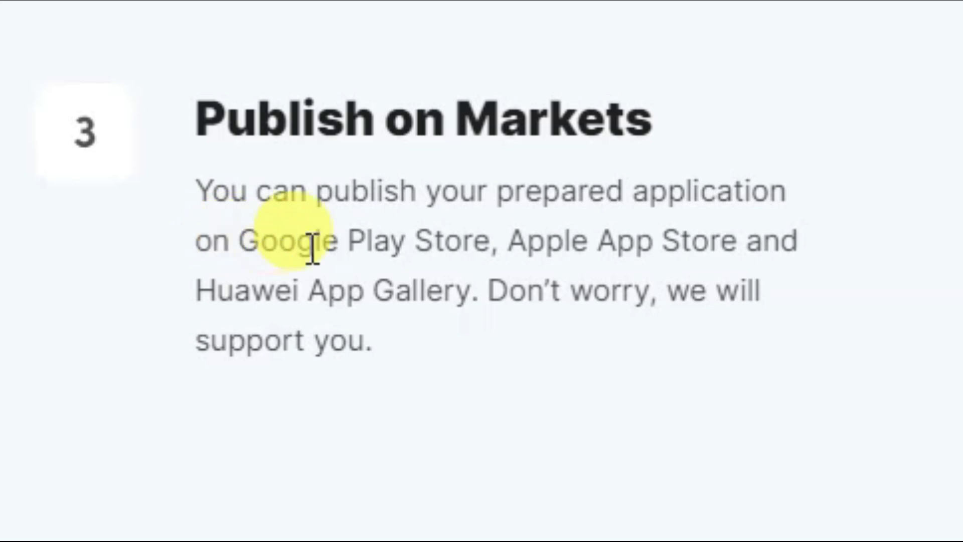
left_click_drag(240, 243, 564, 251)
left_click(510, 243)
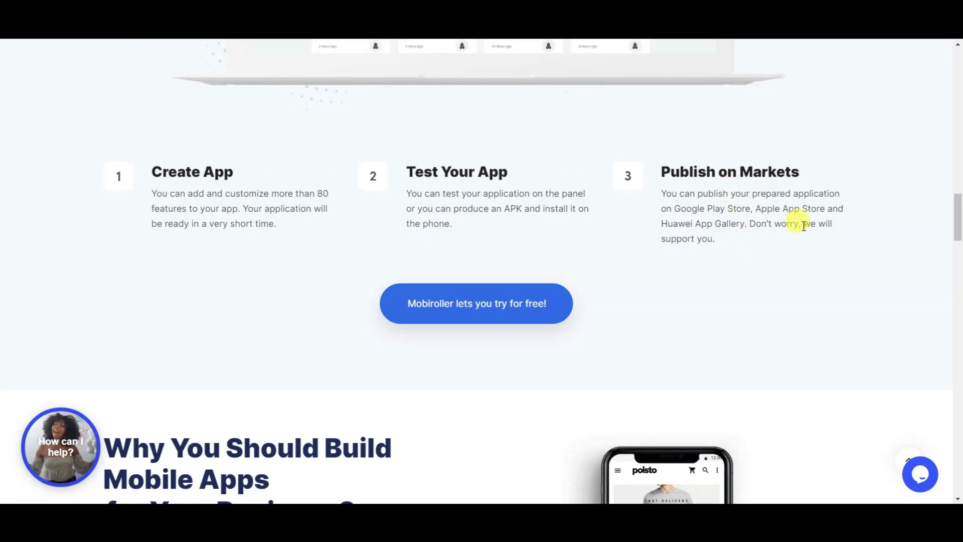
left_click_drag(802, 222, 805, 247)
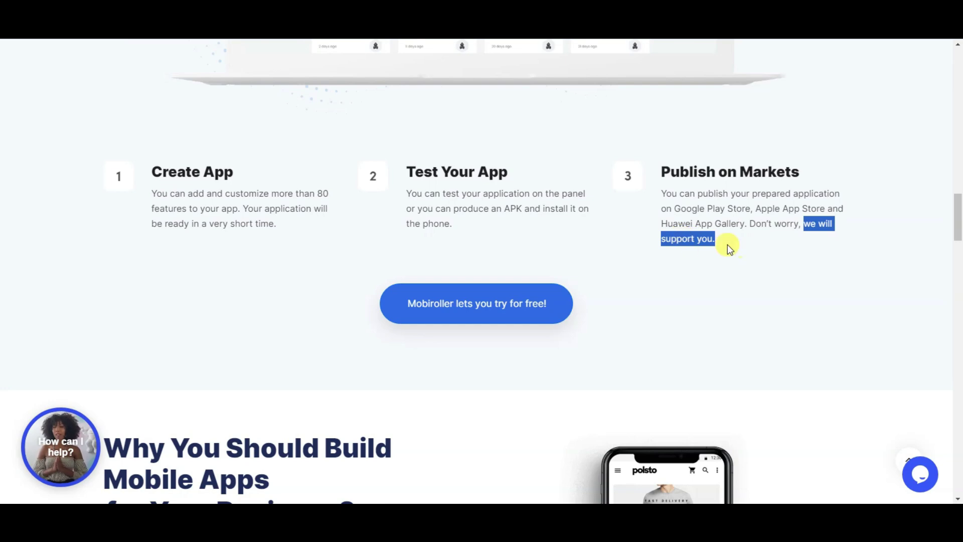
scroll(197, 199, "down", 7)
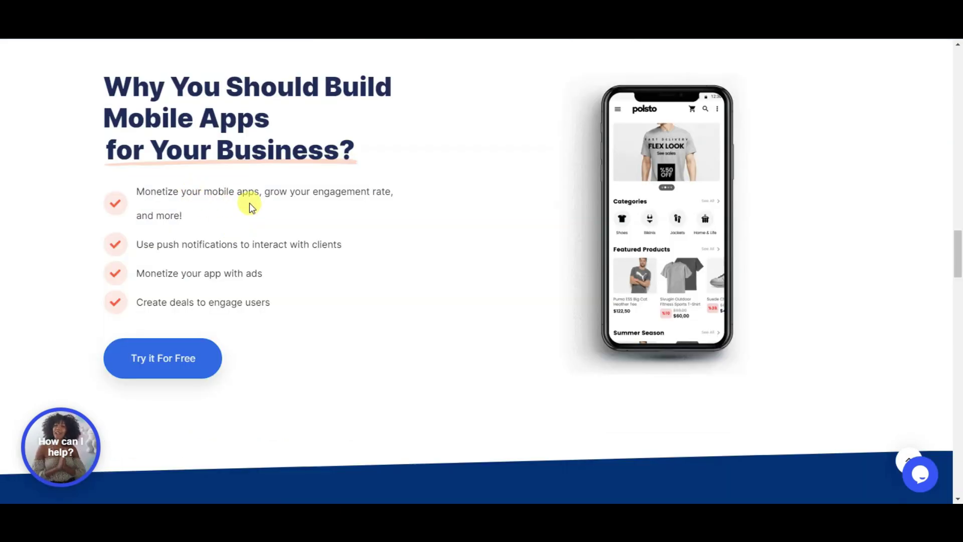
left_click_drag(137, 249, 338, 250)
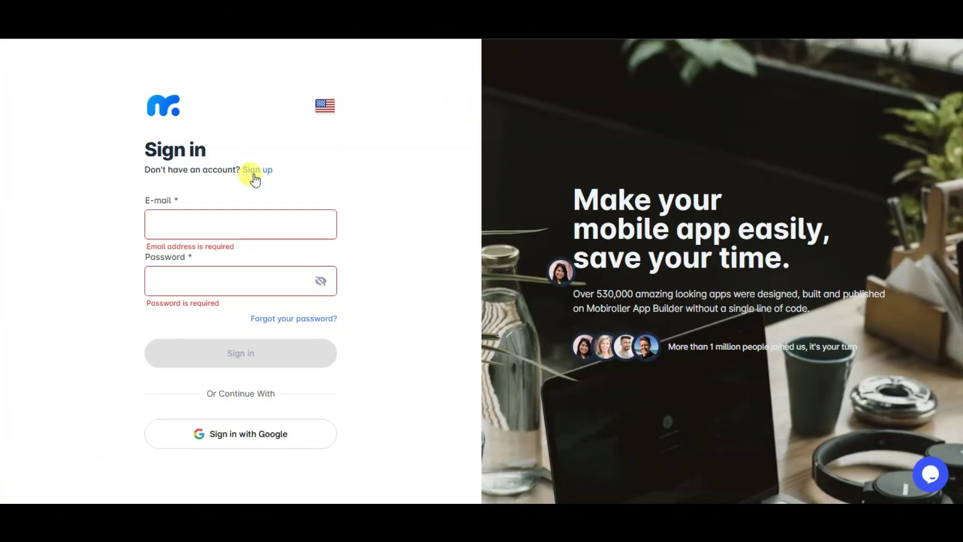
Open the Mobiroller sign-up form, agree to the terms and privacy policy, and sign up with a Google account
left_click(254, 170)
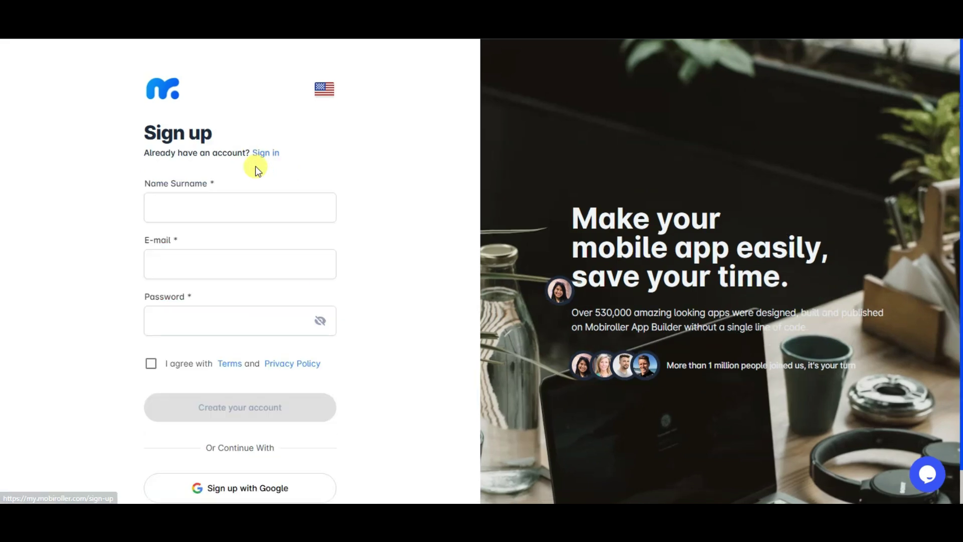
left_click(208, 204)
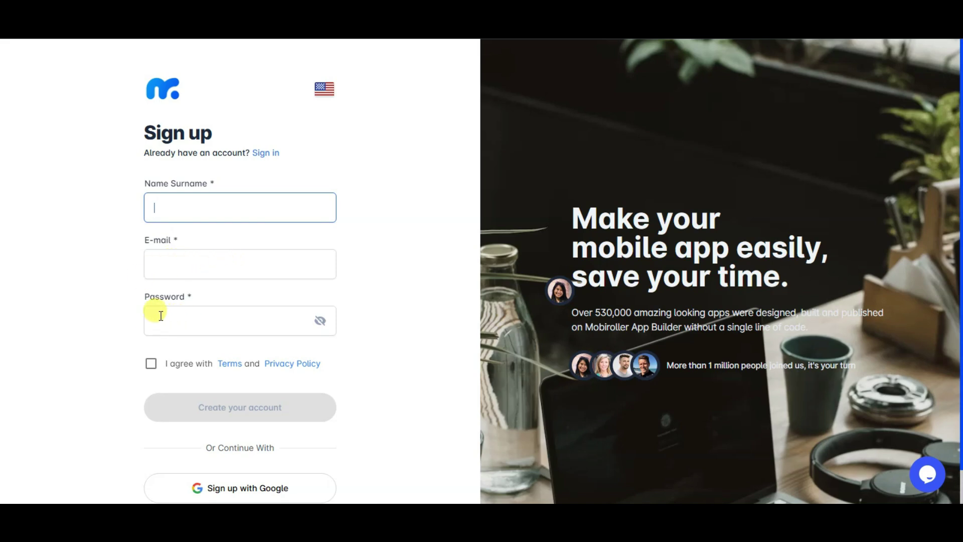
left_click(151, 364)
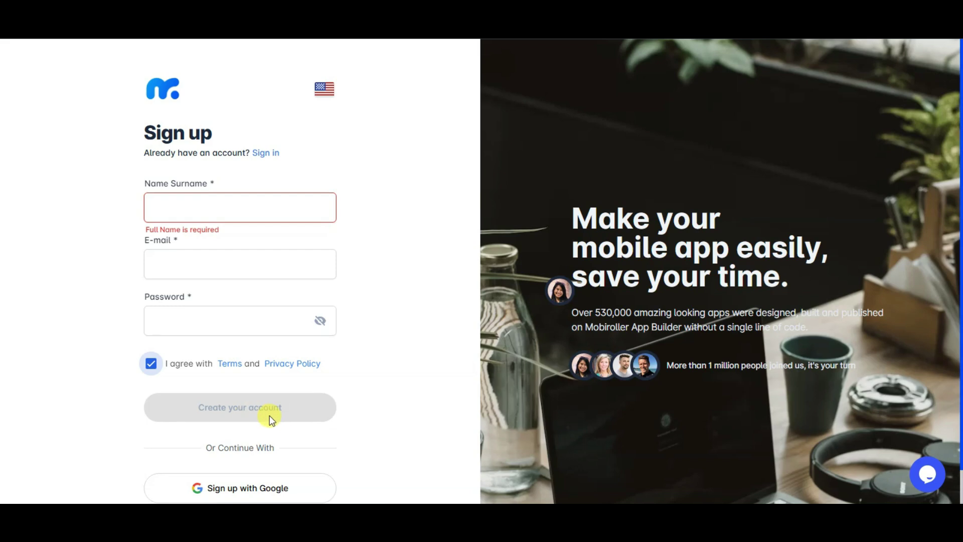
scroll(281, 413, "down", 1)
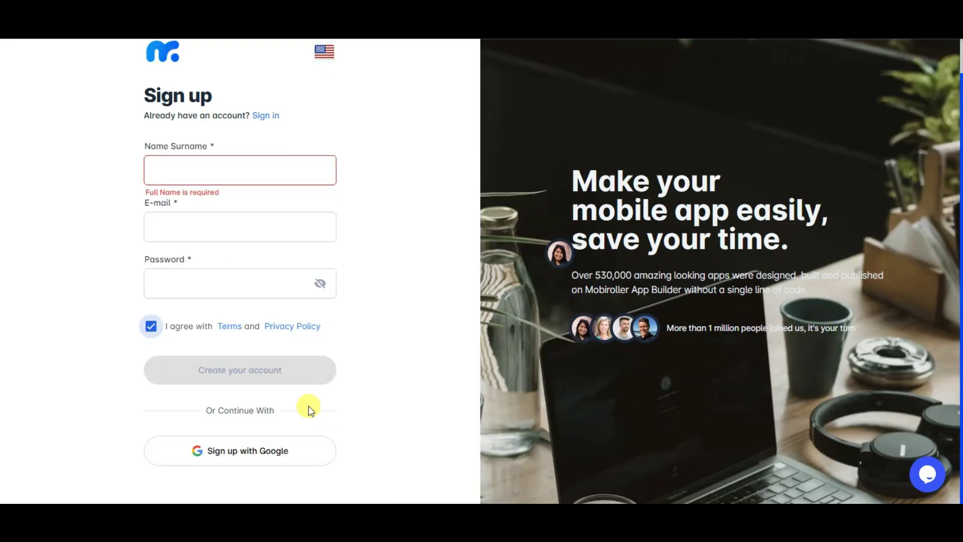
left_click(269, 453)
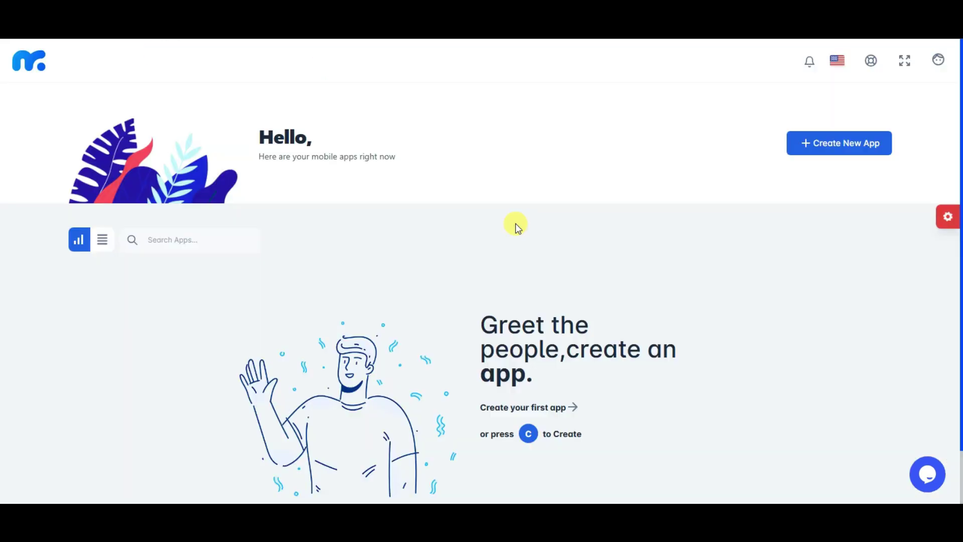
Create a new app named "Fruits Benefits For Health" using the green apple template from the Health category
scroll(488, 214, "down", 1)
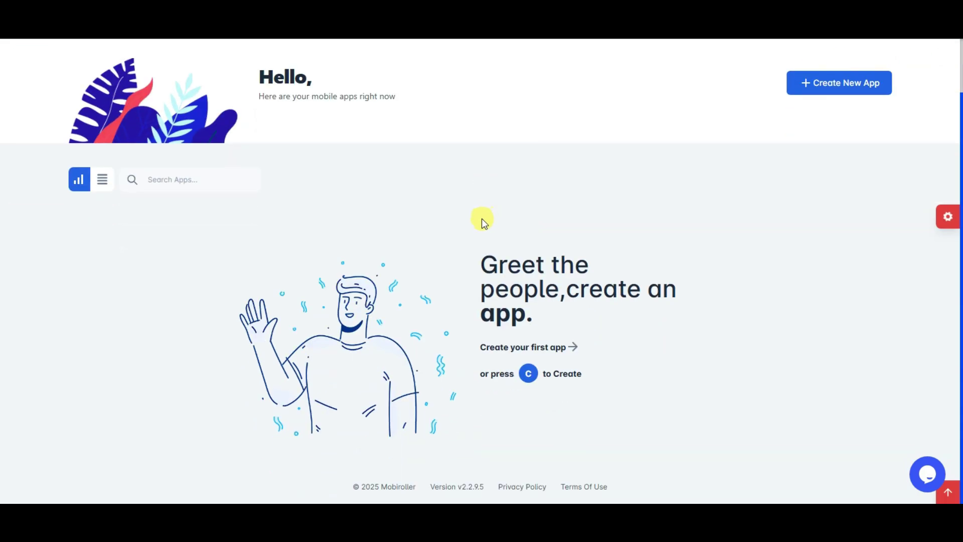
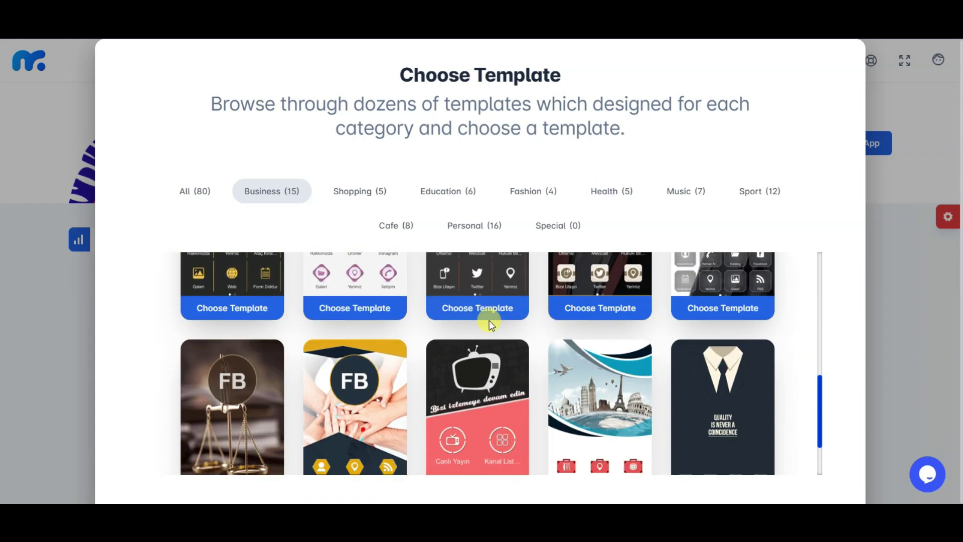
scroll(605, 362, "up", 5)
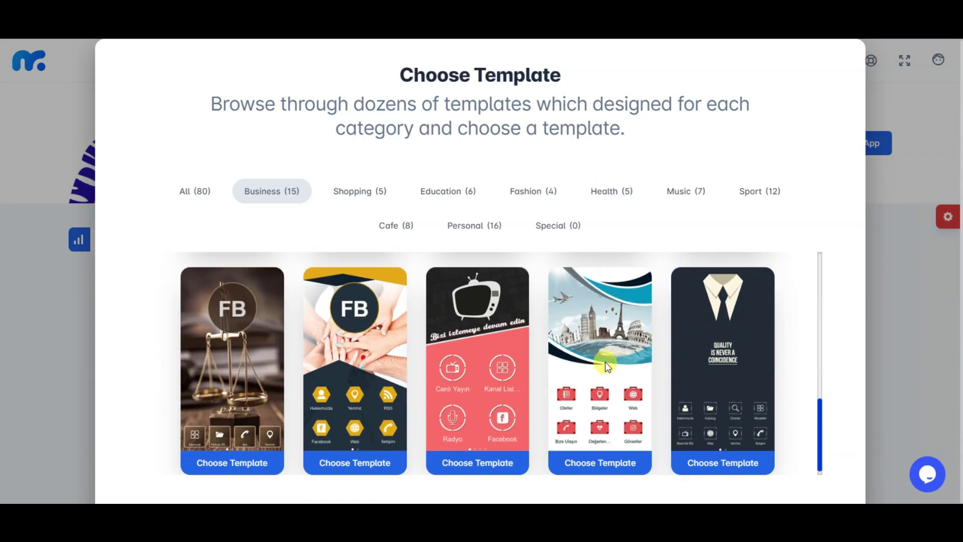
left_click(455, 193)
scroll(492, 306, "down", 5)
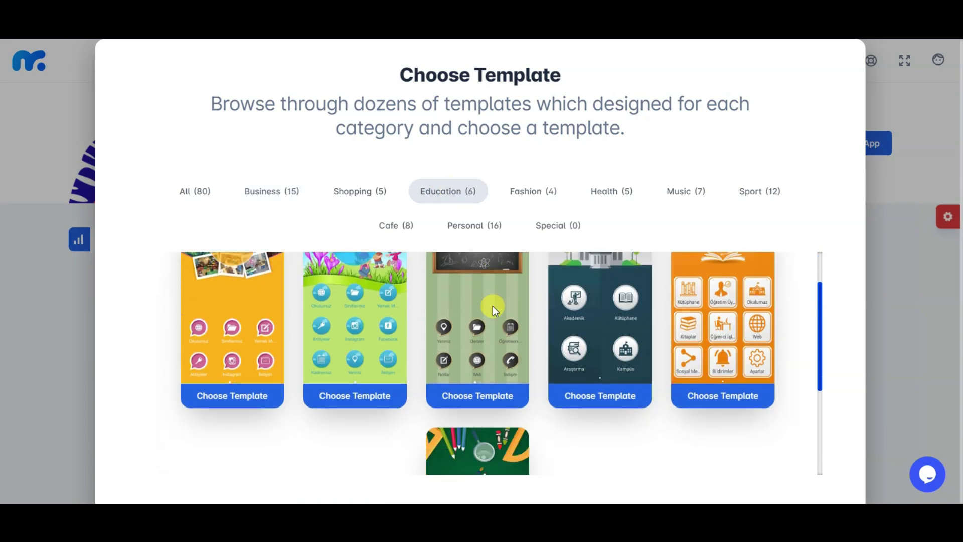
scroll(573, 370, "up", 4)
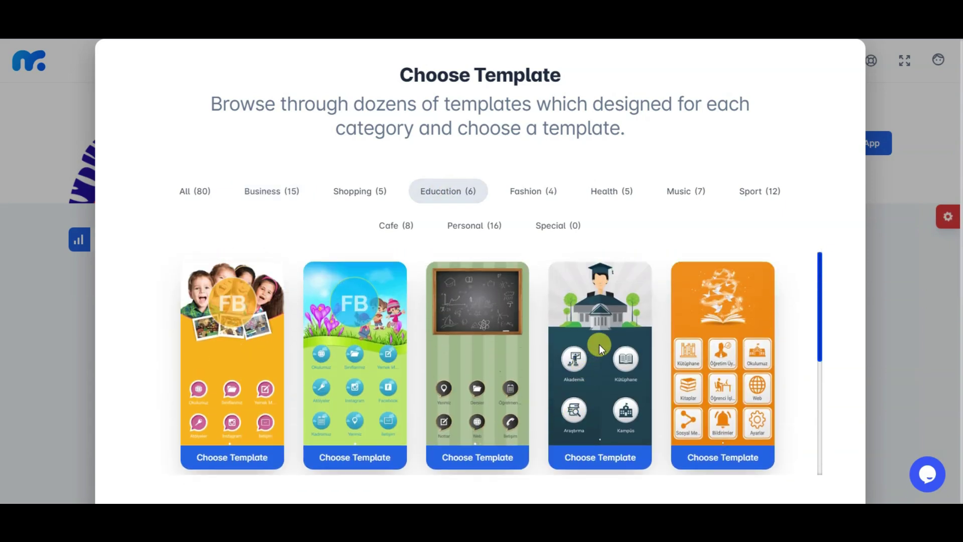
left_click(615, 193)
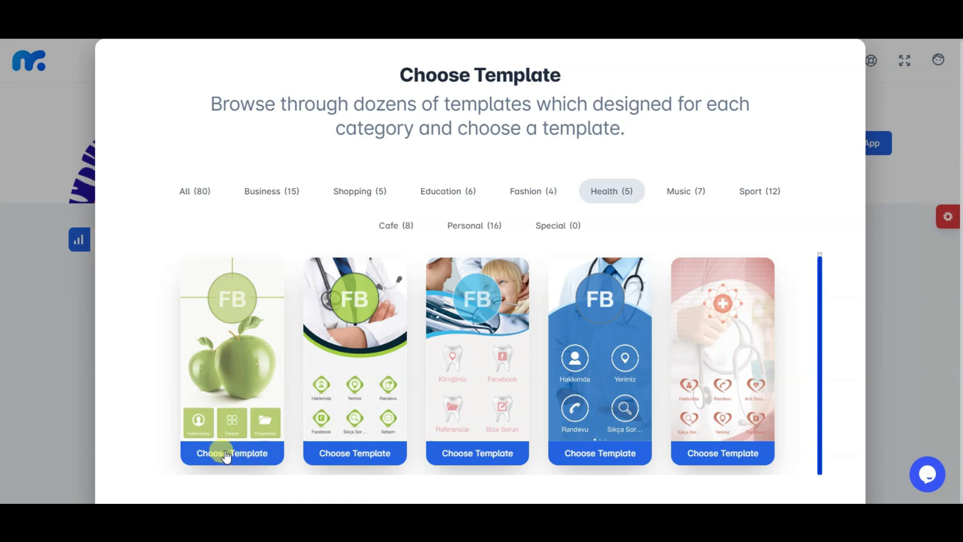
left_click(242, 453)
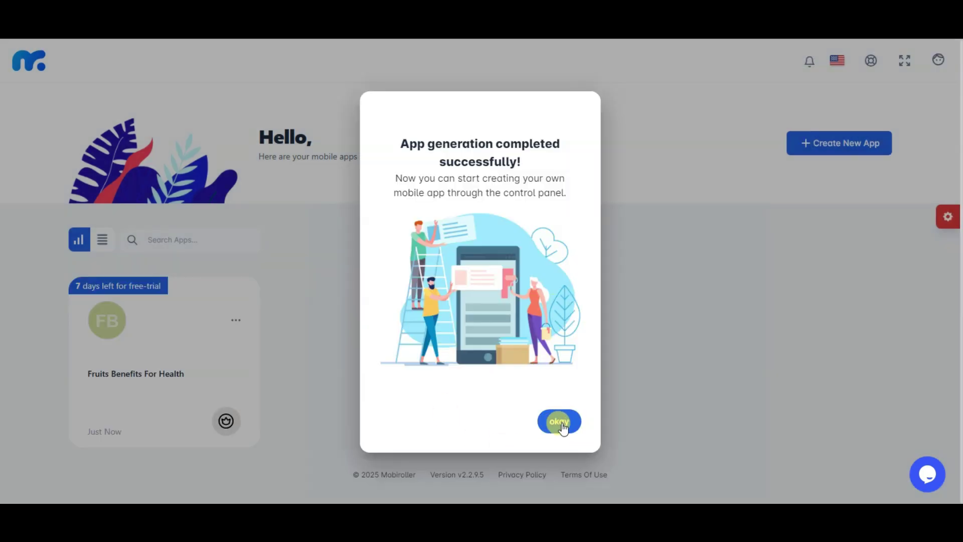
left_click(559, 421)
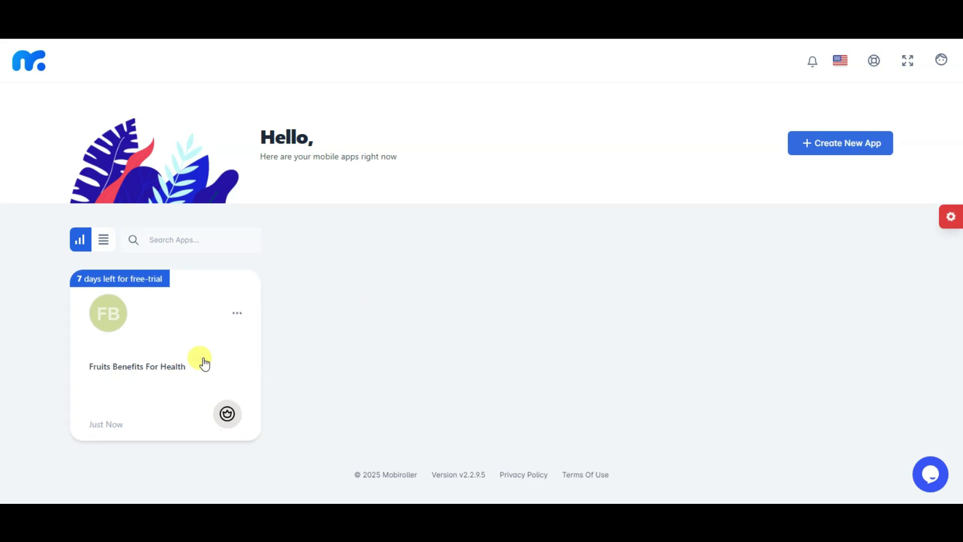
Open the content section of the "Fruits Benefits For Health" app and examine the modules that can be added
left_click(204, 363)
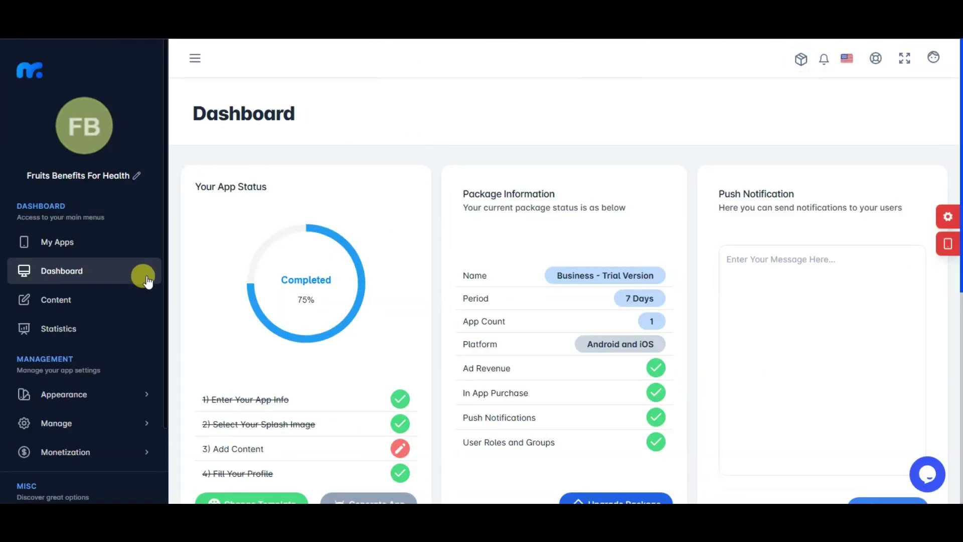
left_click(58, 301)
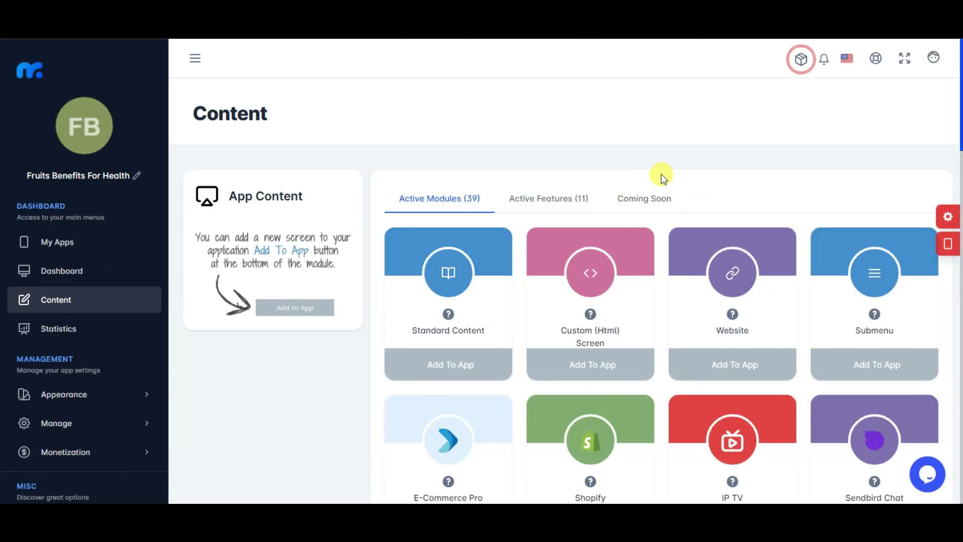
scroll(627, 238, "down", 1)
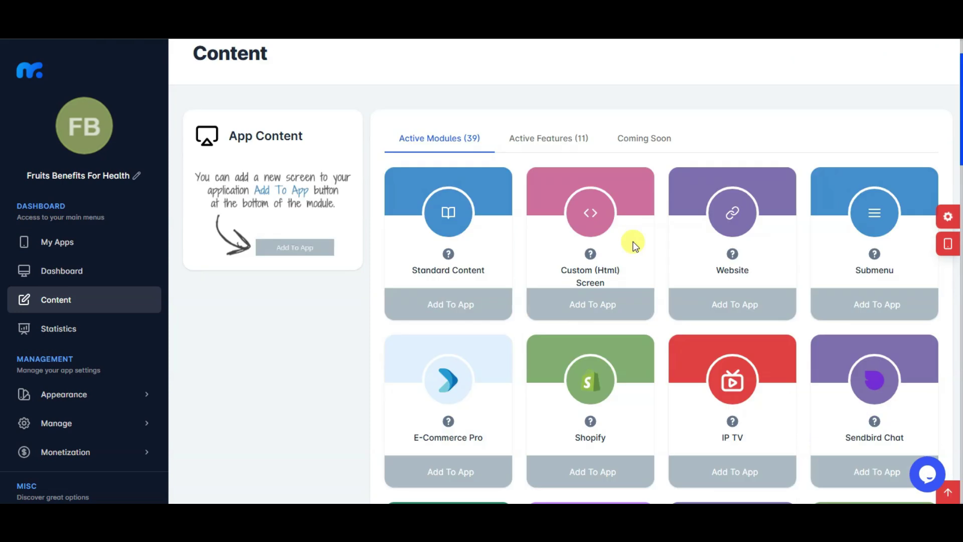
scroll(633, 242, "down", 9)
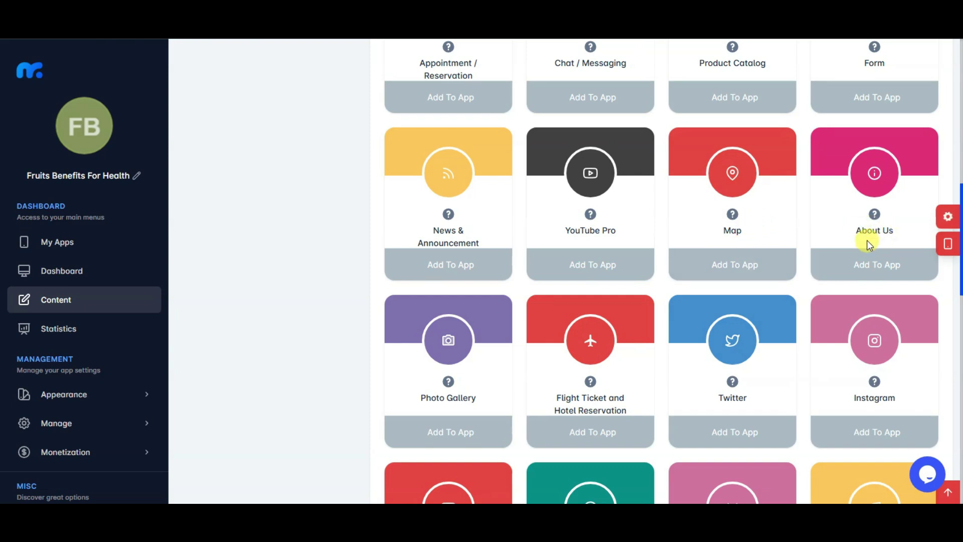
scroll(708, 235, "down", 1)
scroll(708, 235, "down", 1)
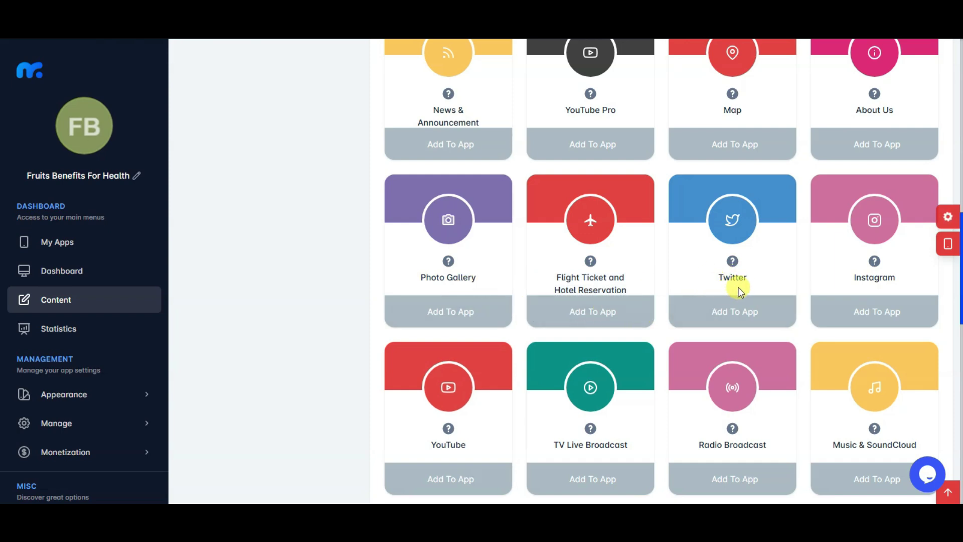
scroll(740, 283, "down", 1)
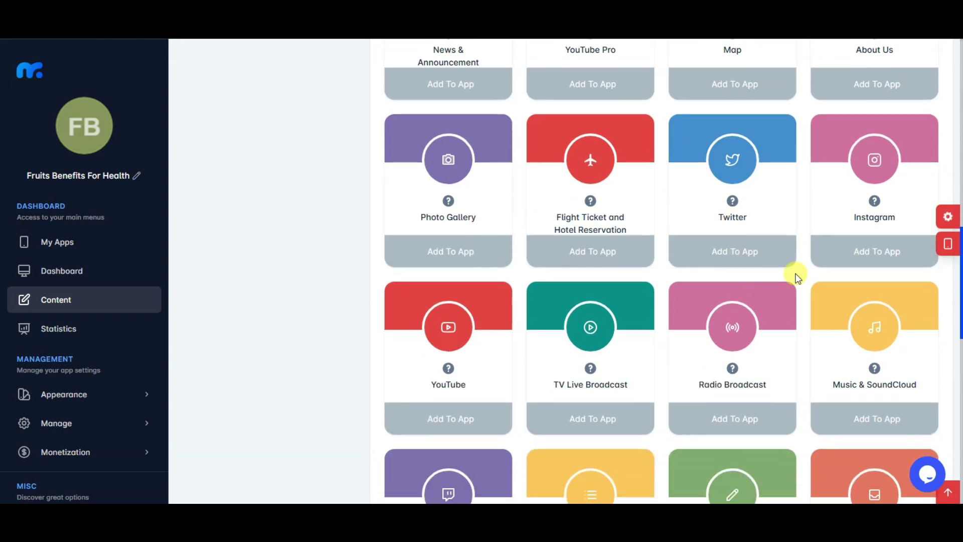
scroll(599, 218, "down", 3)
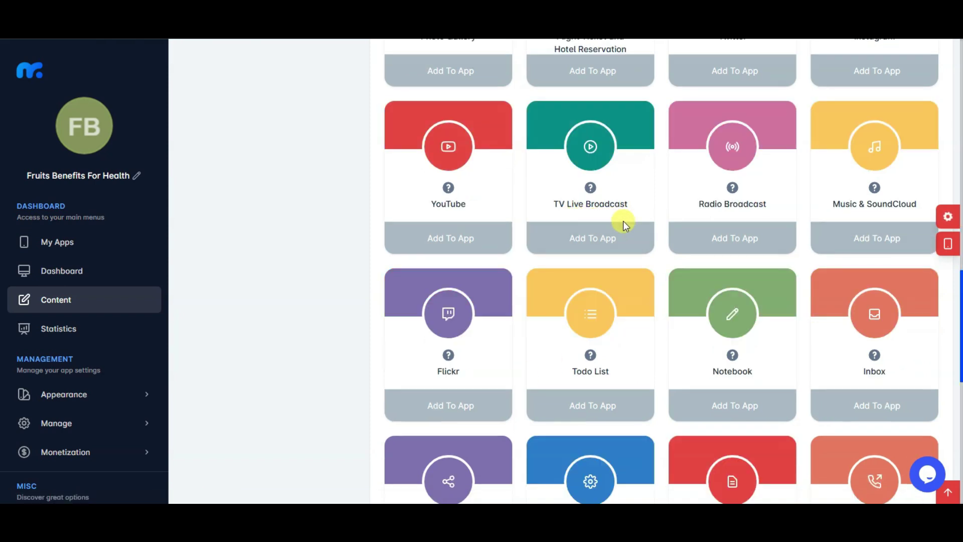
scroll(731, 215, "down", 4)
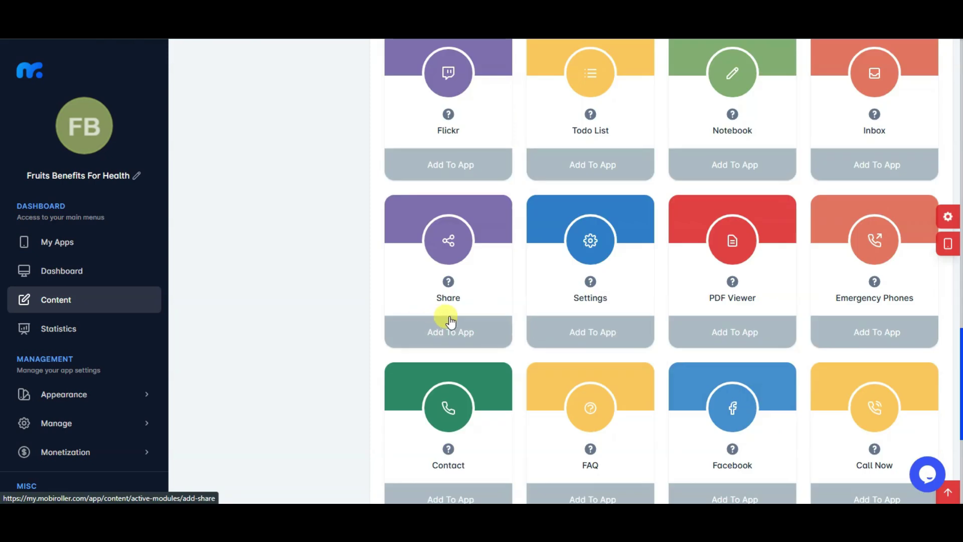
mouse_move(457, 289)
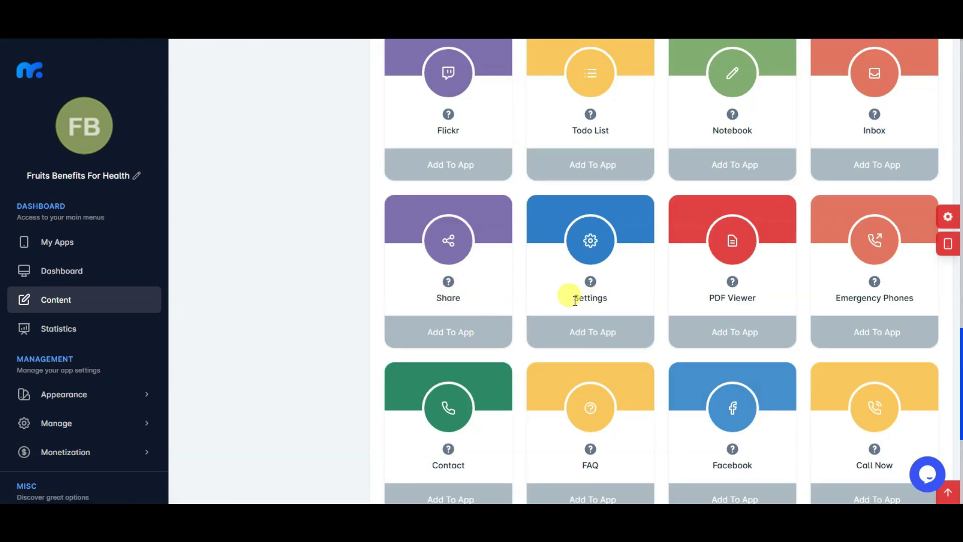
scroll(622, 302, "down", 4)
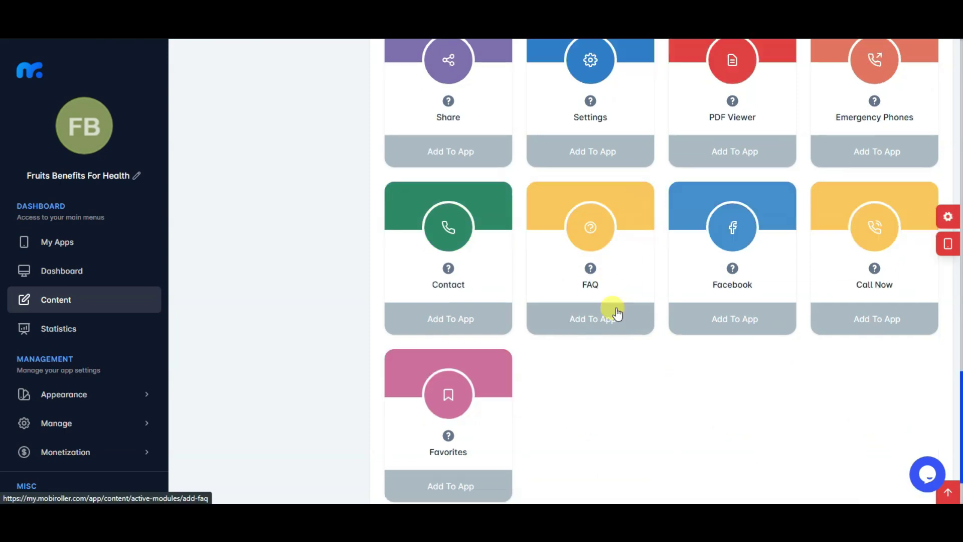
scroll(562, 328, "up", 2)
scroll(585, 346, "up", 8)
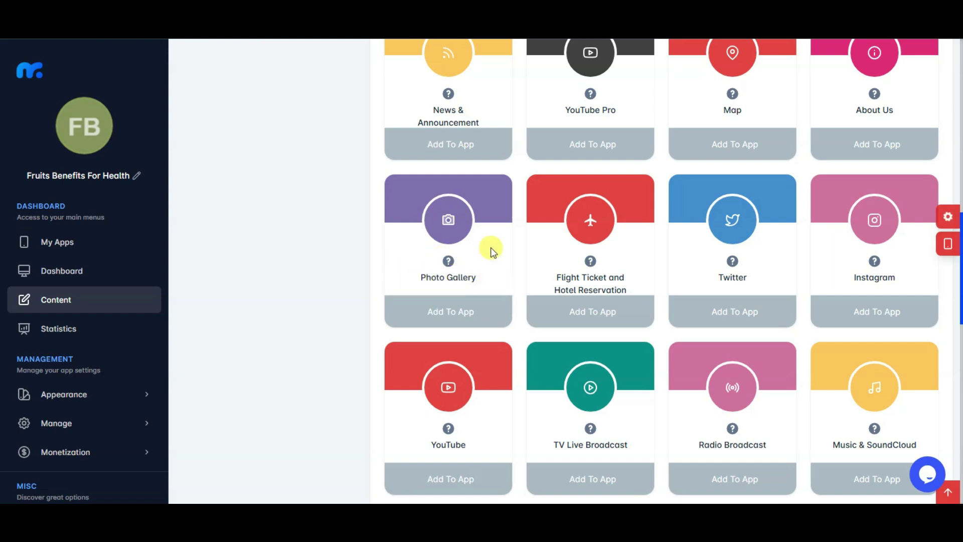
Add a Photo Gallery module titled "Fruits Benefits" and make its photos downloadable
left_click(462, 314)
scroll(443, 287, "down", 2)
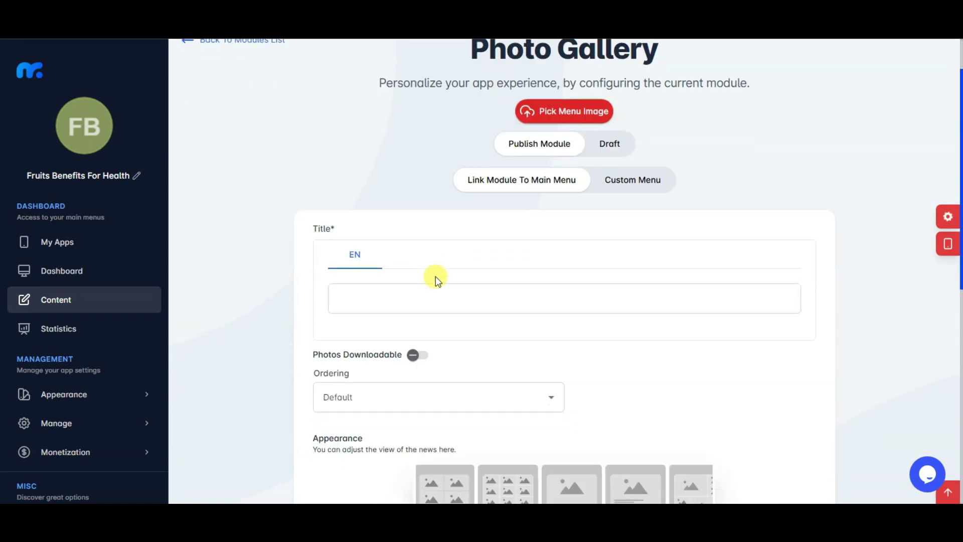
scroll(435, 276, "down", 2)
left_click(381, 179)
type("Fruits Benefits")
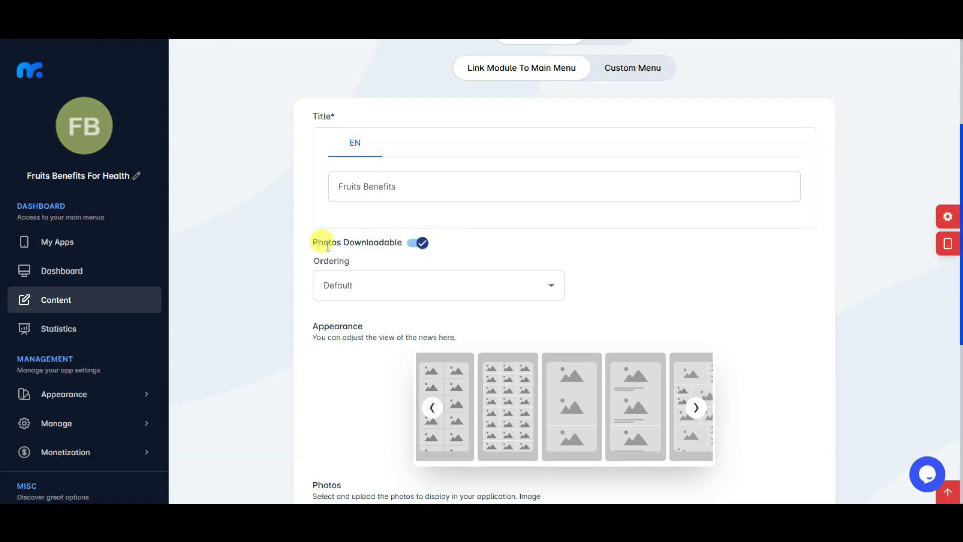
left_click_drag(313, 247, 370, 243)
Choose the last gallery appearance, the layout mixing large and small photos
scroll(598, 248, "down", 2)
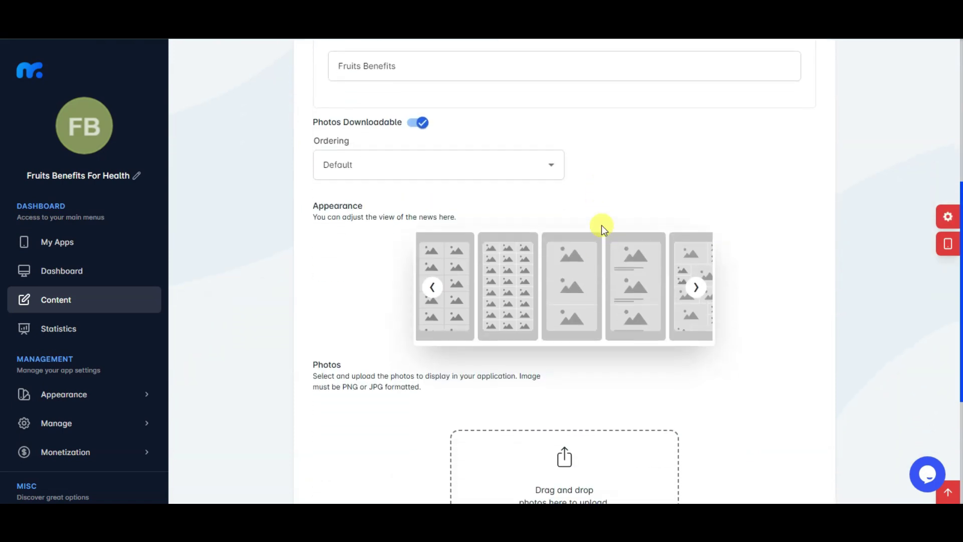
left_click(696, 287)
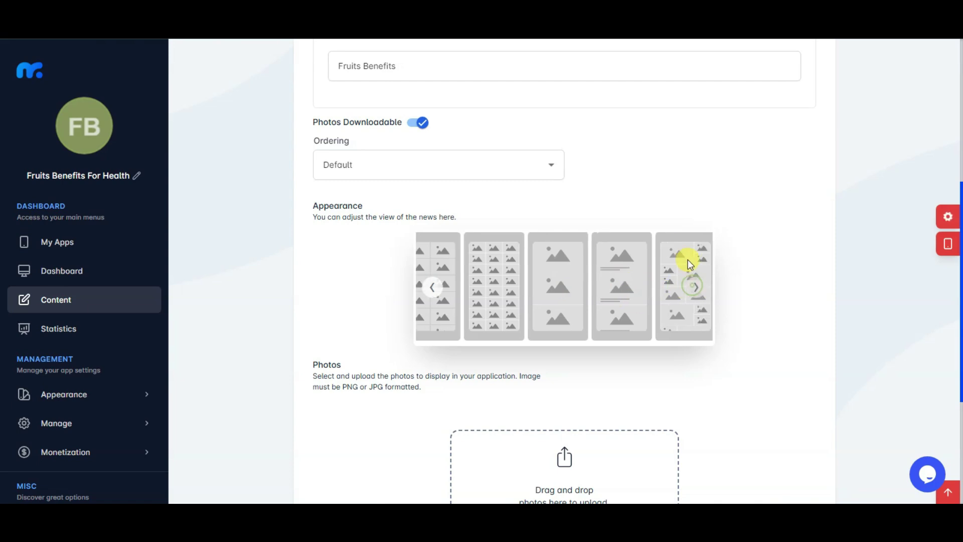
left_click(676, 290)
Select the twelve fruit images from rasberry to apple and upload them all to the photo gallery
scroll(702, 258, "down", 4)
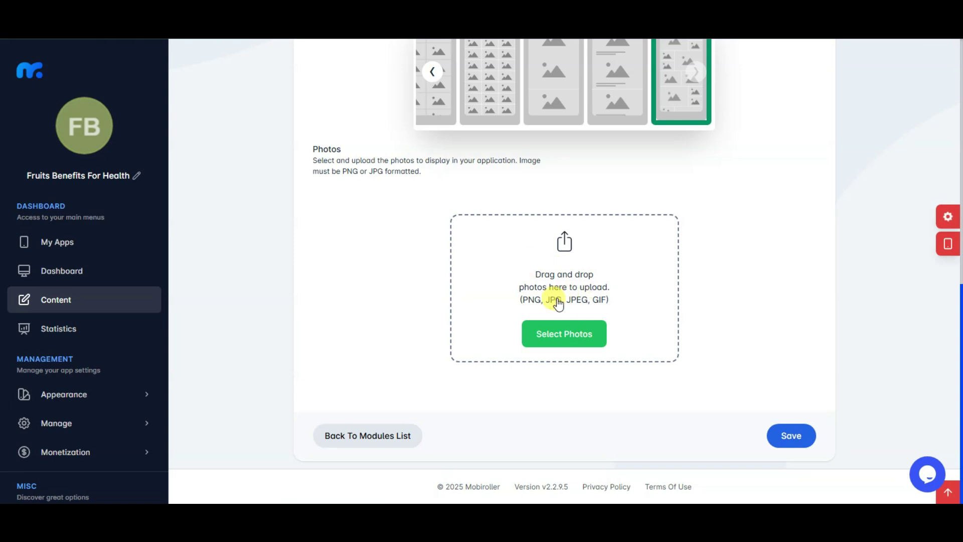
left_click(584, 342)
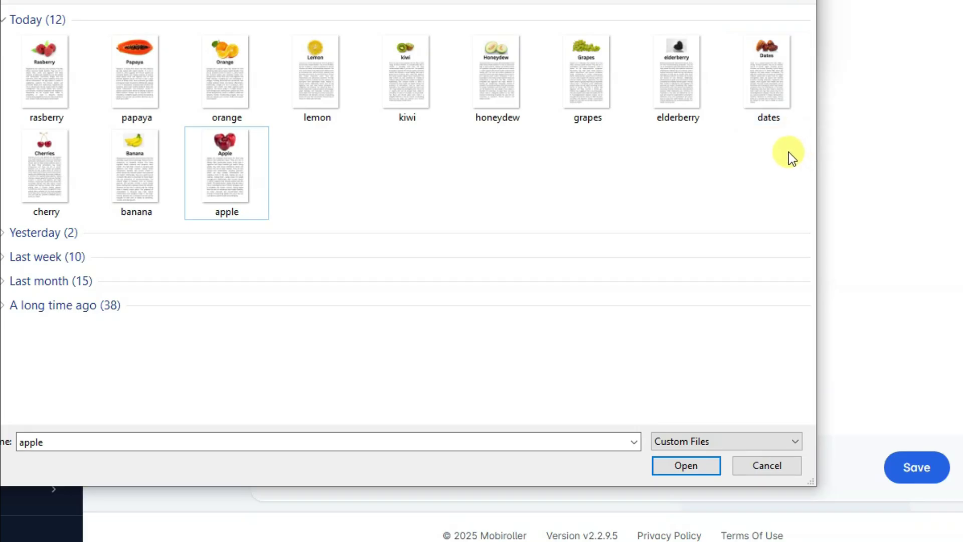
left_click(250, 173)
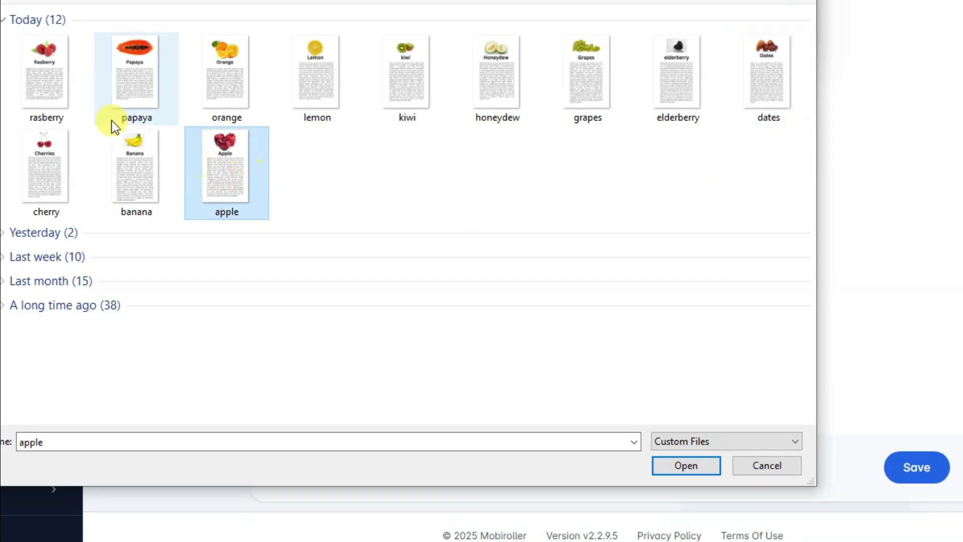
left_click(69, 78, "shift")
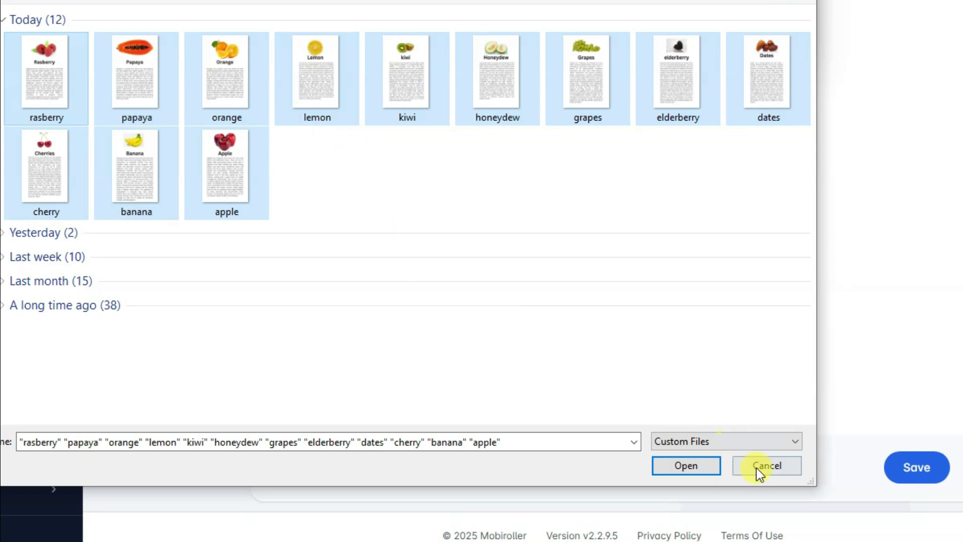
left_click(690, 465)
scroll(722, 331, "up", 3)
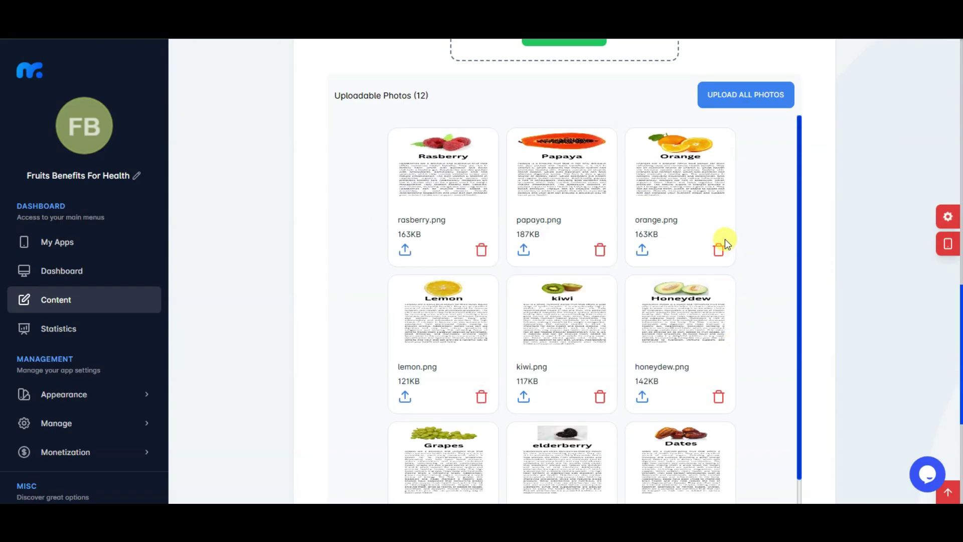
scroll(664, 248, "down", 5)
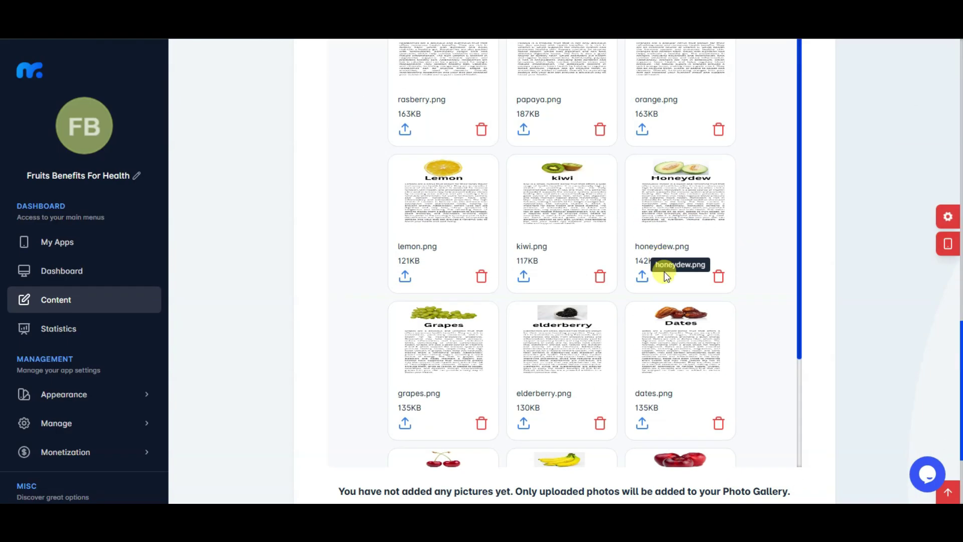
scroll(750, 296, "up", 10)
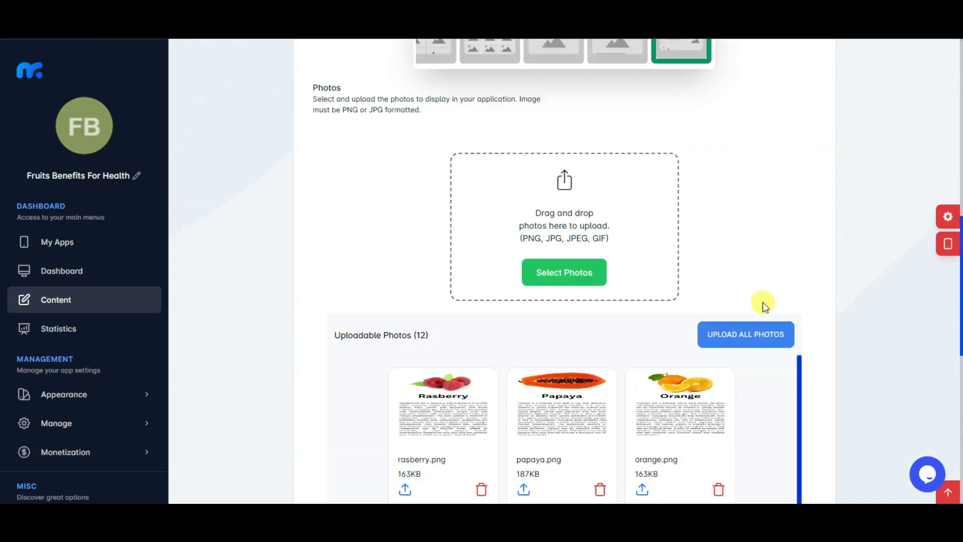
left_click(752, 336)
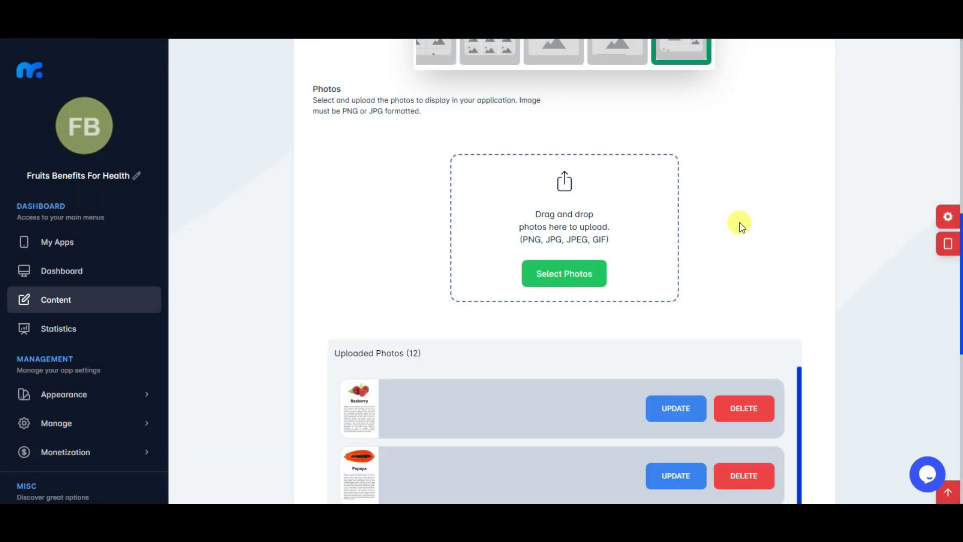
Move the Orange photo above Papaya in the uploaded list and save the gallery module
scroll(569, 208, "down", 10)
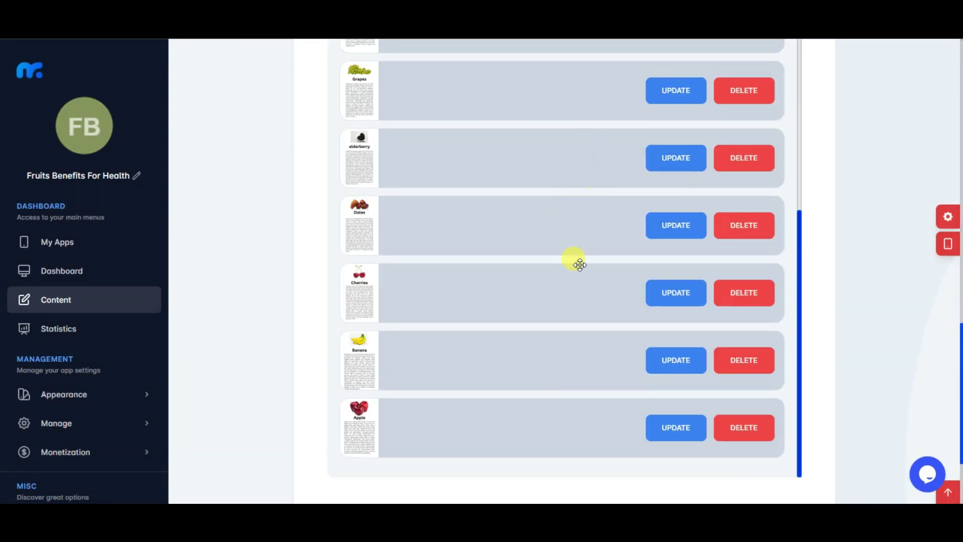
scroll(580, 264, "up", 6)
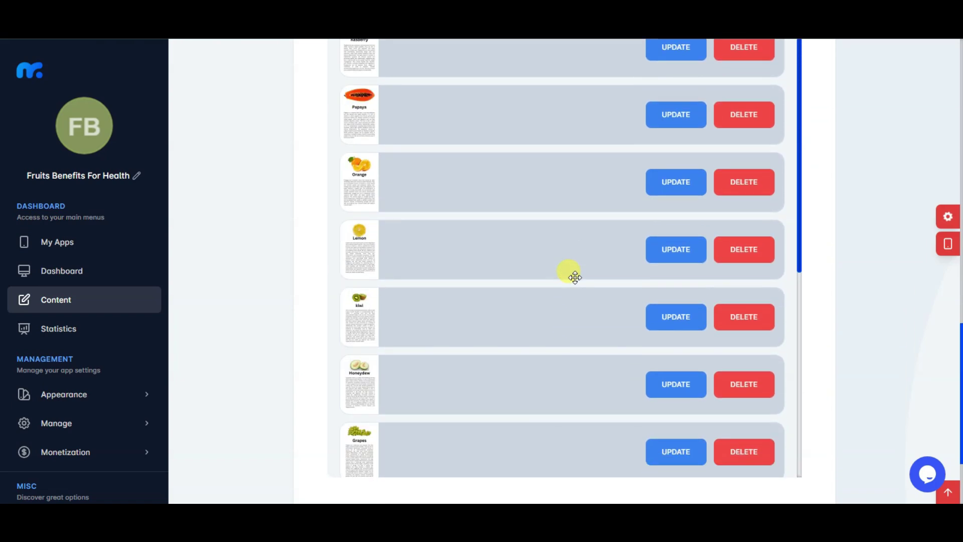
left_click_drag(552, 192, 548, 106)
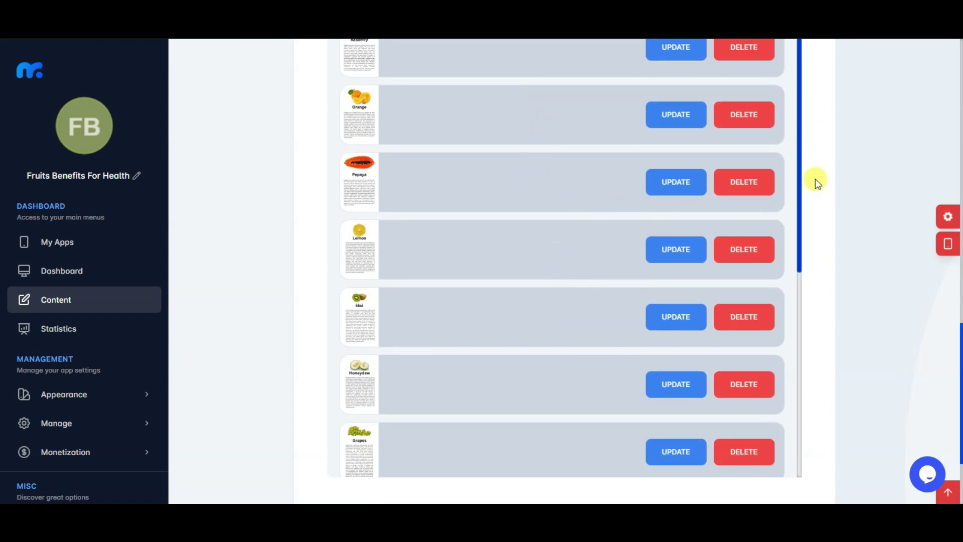
scroll(814, 179, "down", 3)
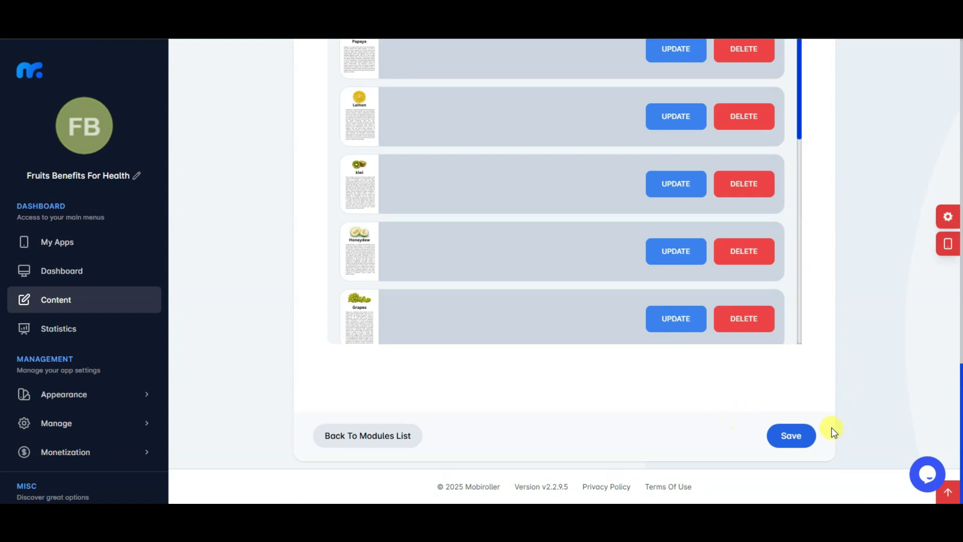
left_click(806, 434)
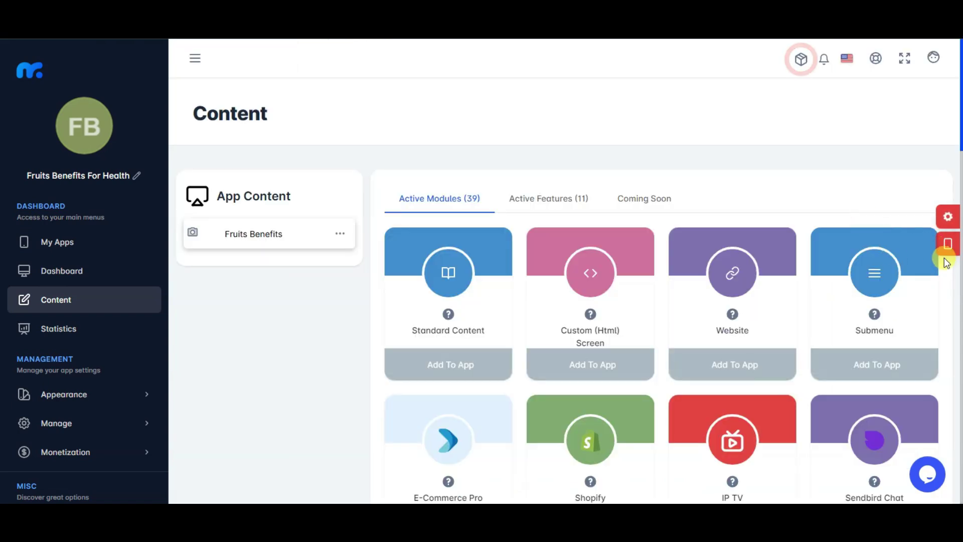
Run the phone preview of the app, check its home screen with the Fruits Benefits module, and close the preview
left_click(954, 246)
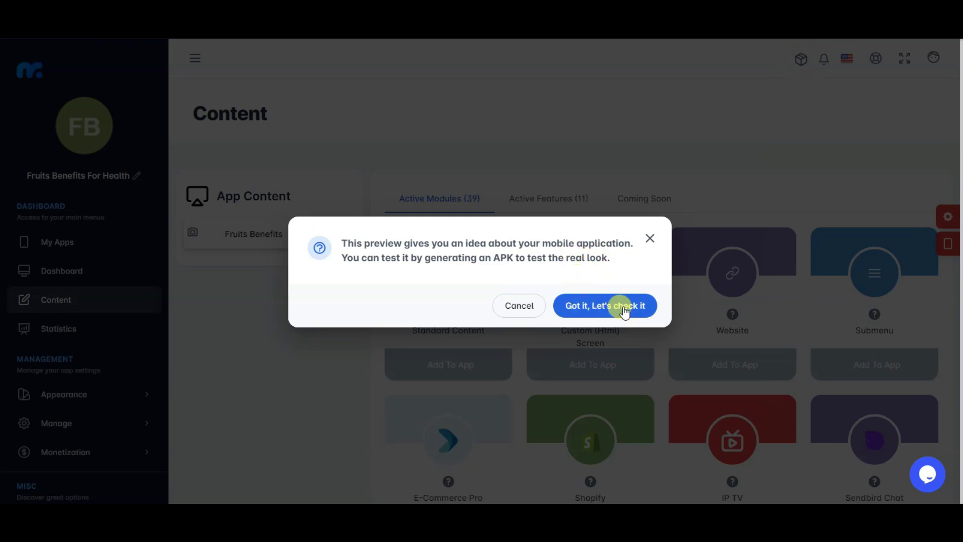
left_click(610, 307)
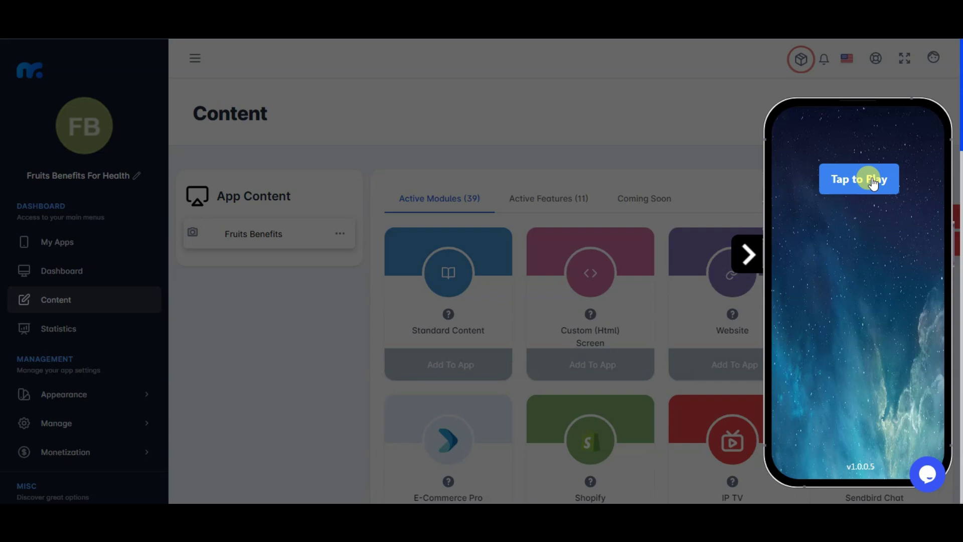
left_click(875, 188)
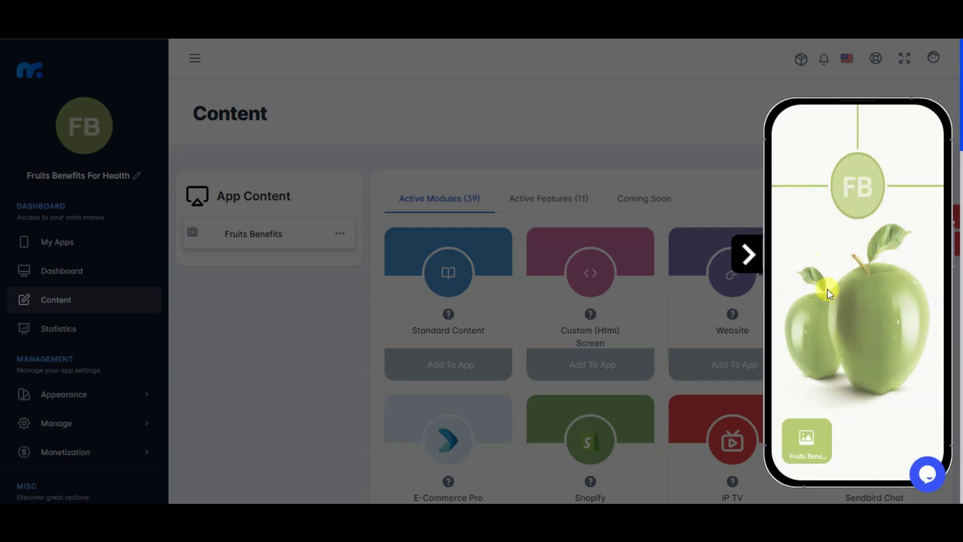
left_click(747, 254)
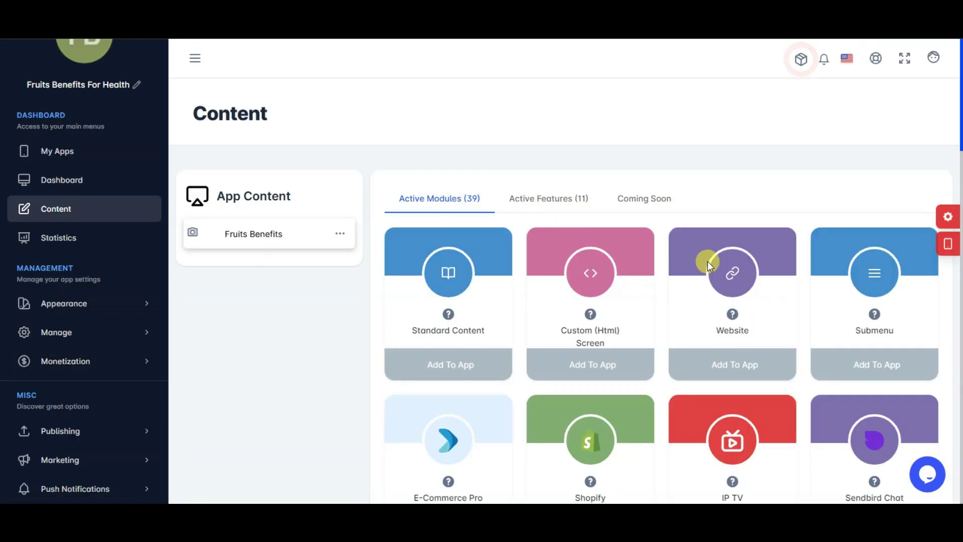
Open the app's Advertisement monetization settings and look over the Android and iOS integration sections
scroll(118, 236, "up", 2)
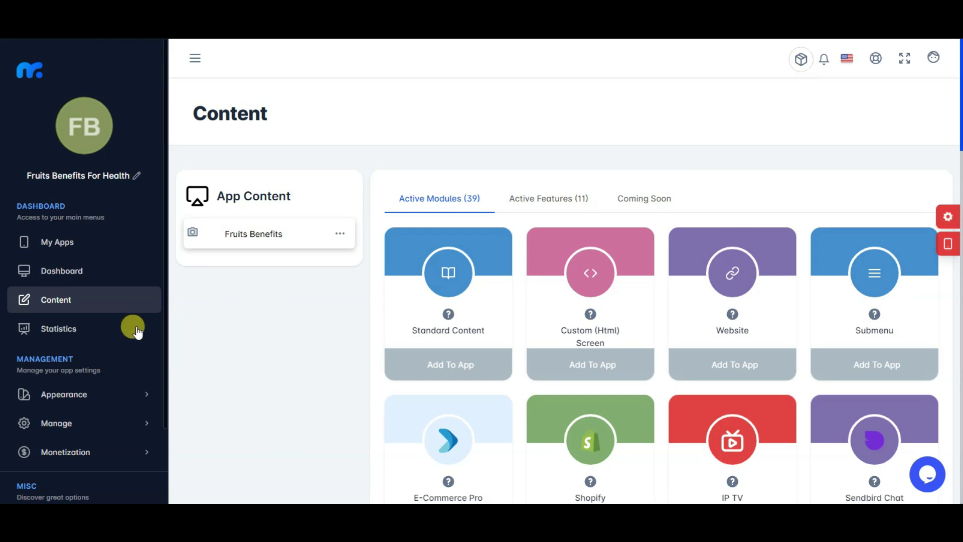
scroll(134, 329, "down", 2)
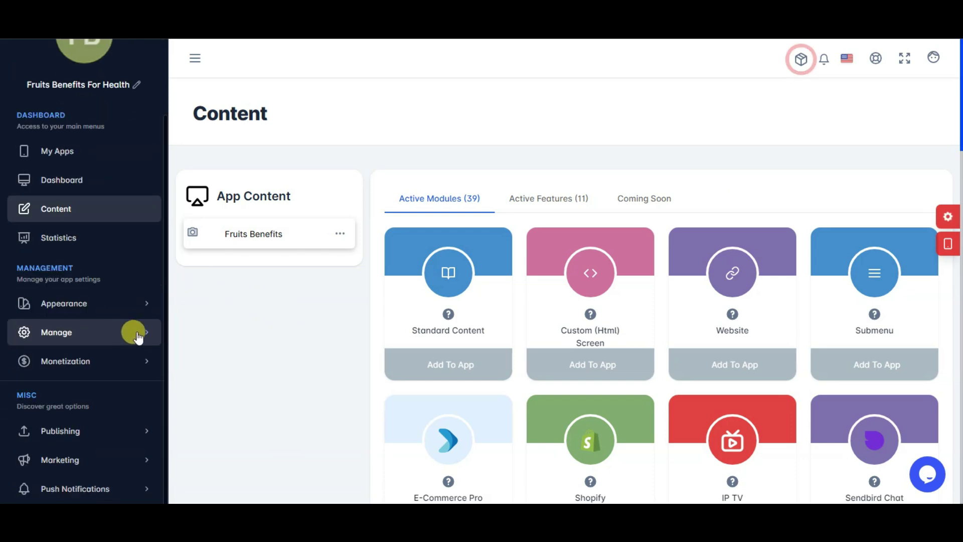
left_click(88, 364)
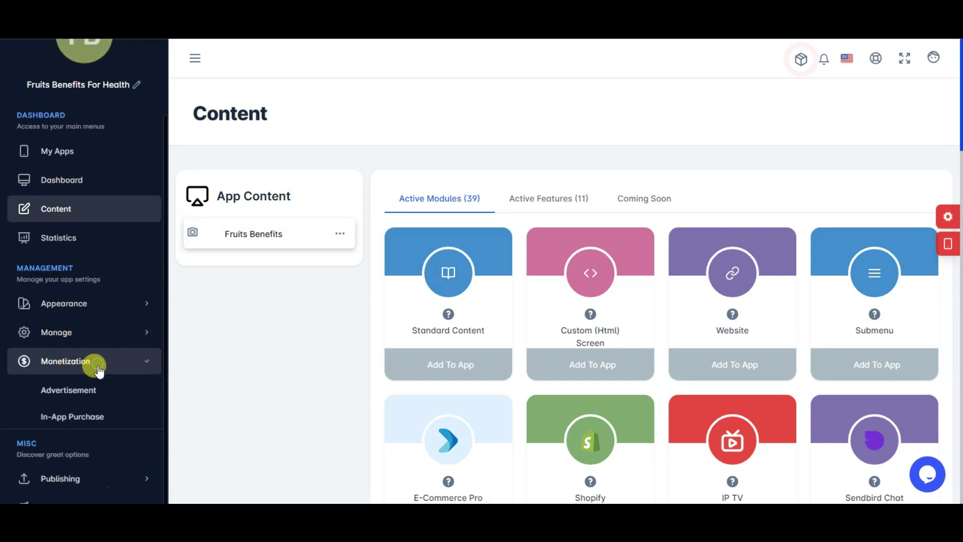
left_click(83, 396)
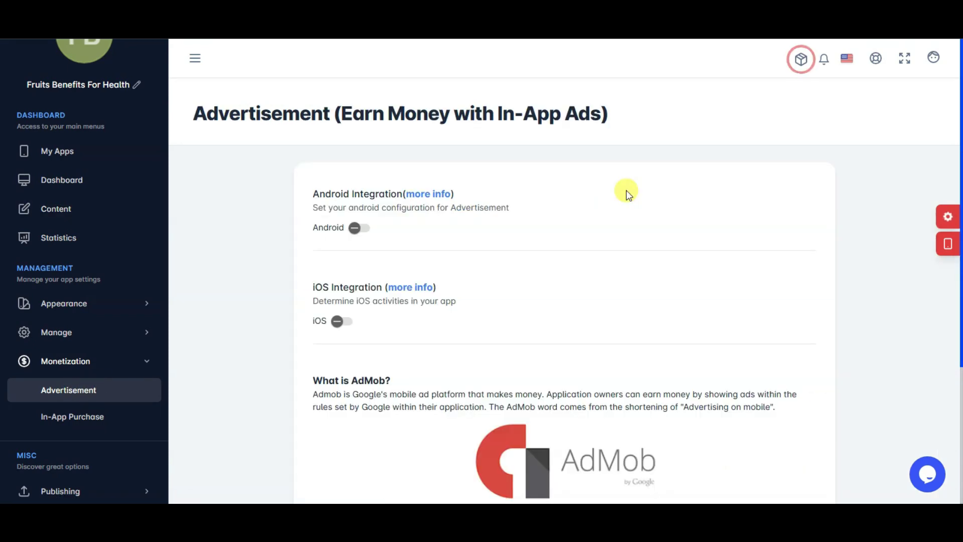
left_click_drag(314, 194, 396, 193)
left_click_drag(313, 287, 382, 286)
left_click(403, 211)
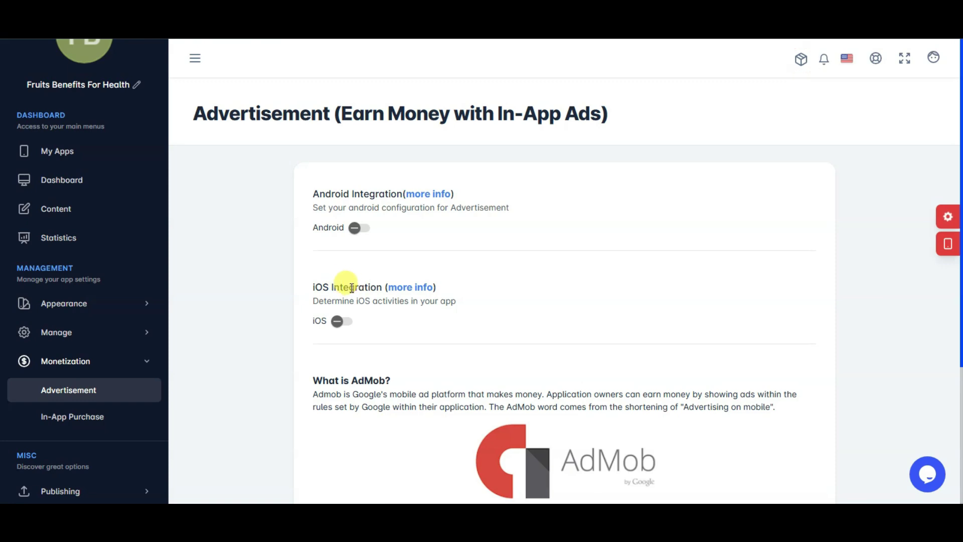
Enable the iOS advertisement integration and turn on both Interstitial and Banner ads for it
scroll(378, 262, "down", 1)
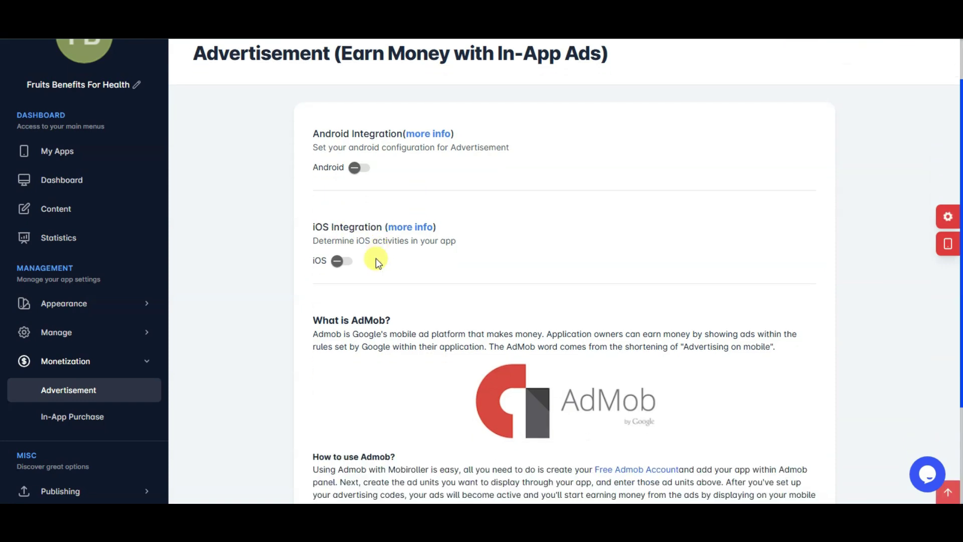
left_click(342, 262)
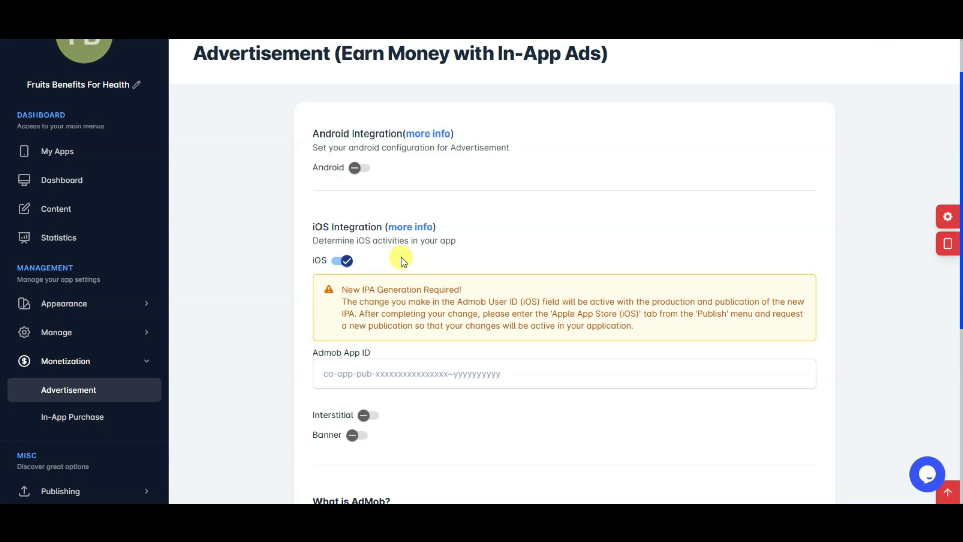
scroll(451, 251, "down", 3)
left_click(354, 189)
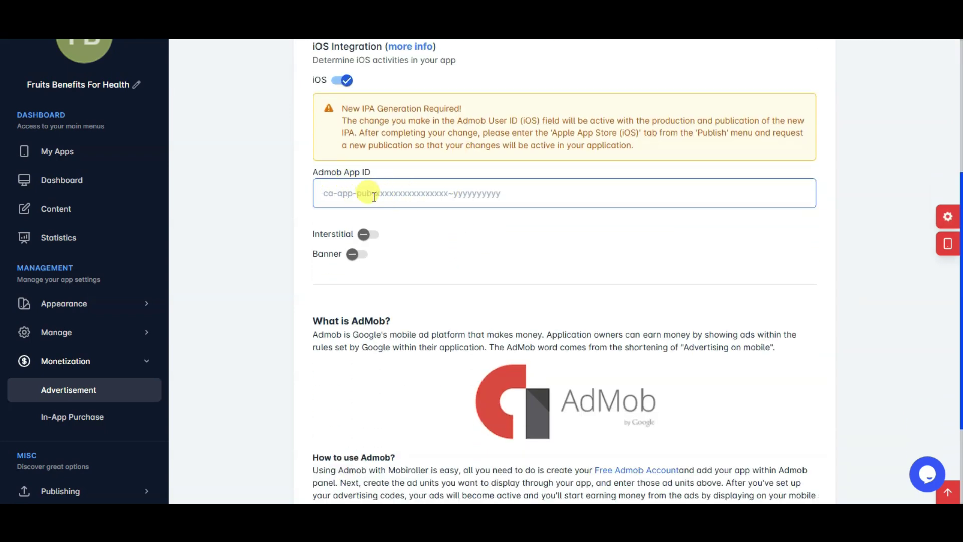
left_click(368, 234)
left_click(356, 254)
left_click(405, 264)
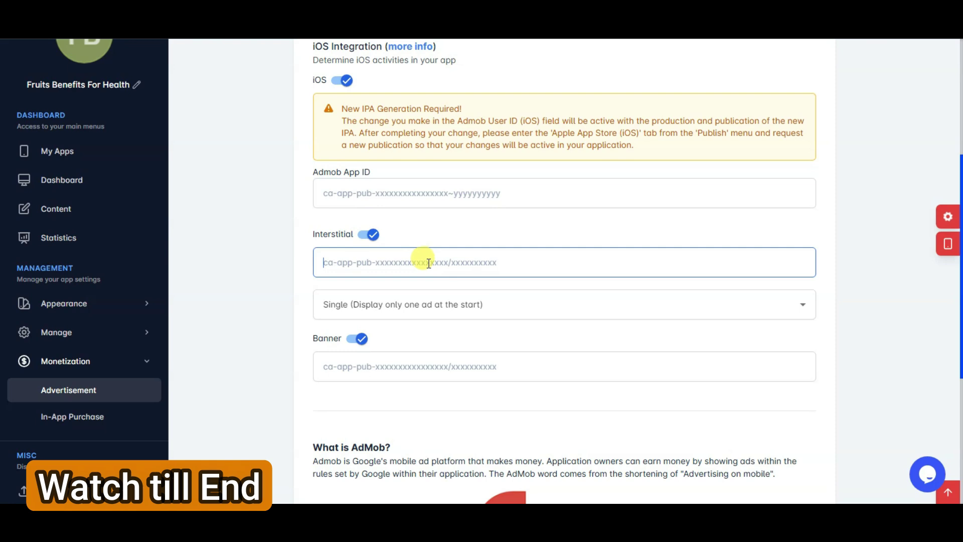
Set the iOS interstitial ad frequency to Rare (Display interstitial ads after every 2 min)
scroll(429, 263, "down", 3)
left_click(399, 245)
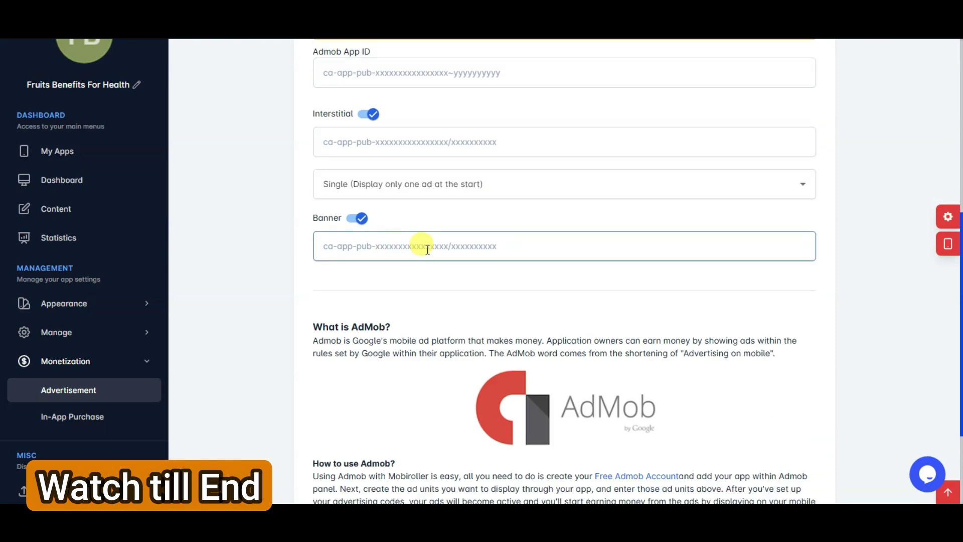
left_click(420, 186)
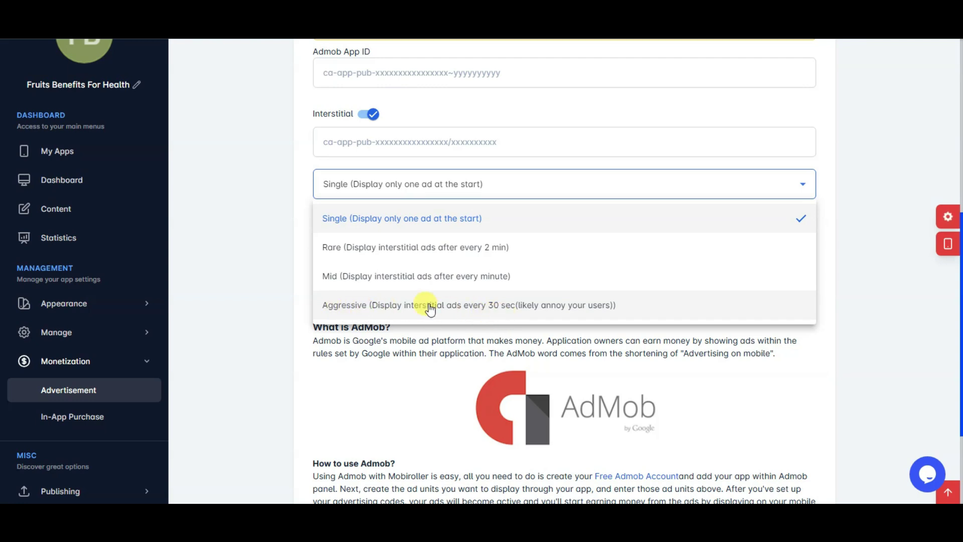
left_click(391, 254)
Enable the Android advertisement integration with both Interstitial and Banner ads turned on
scroll(571, 219, "up", 6)
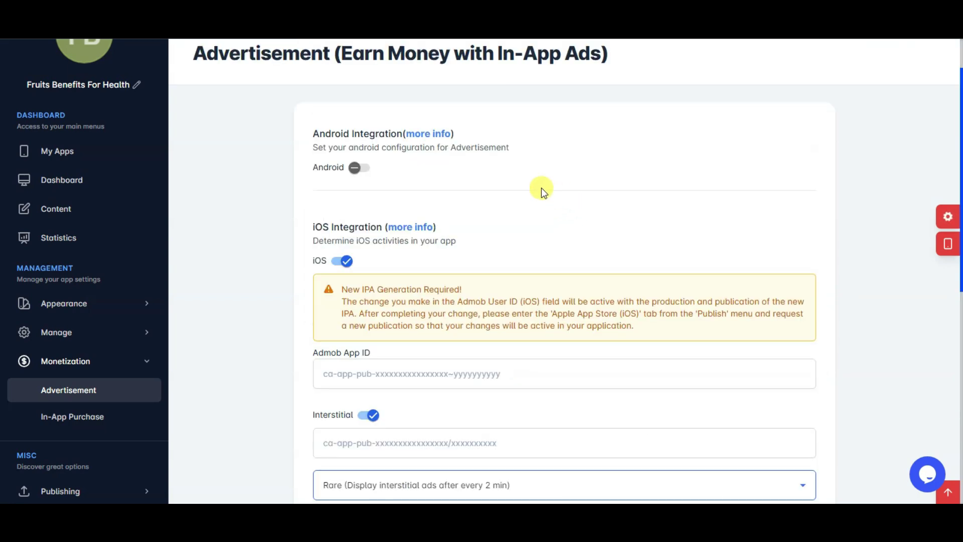
left_click(352, 167)
scroll(396, 179, "down", 2)
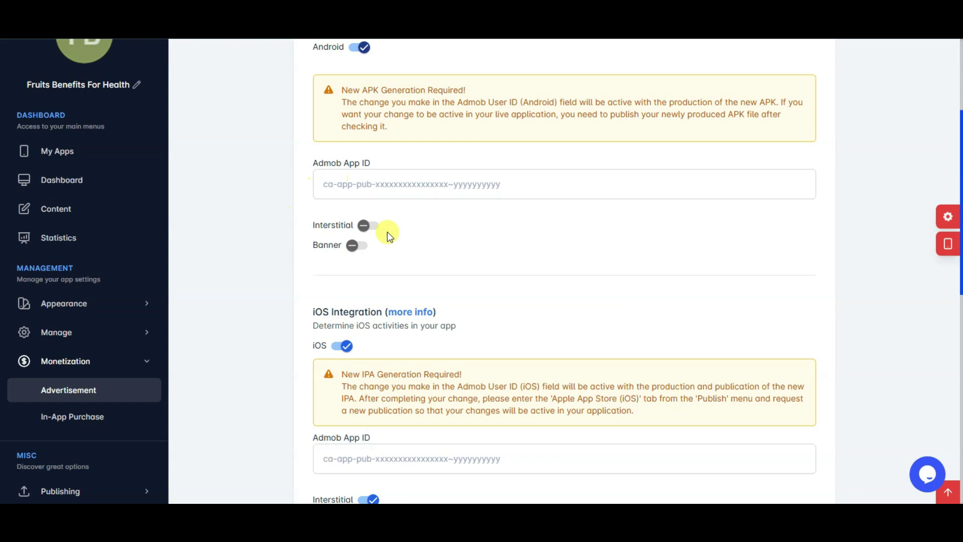
left_click(369, 228)
left_click(356, 337)
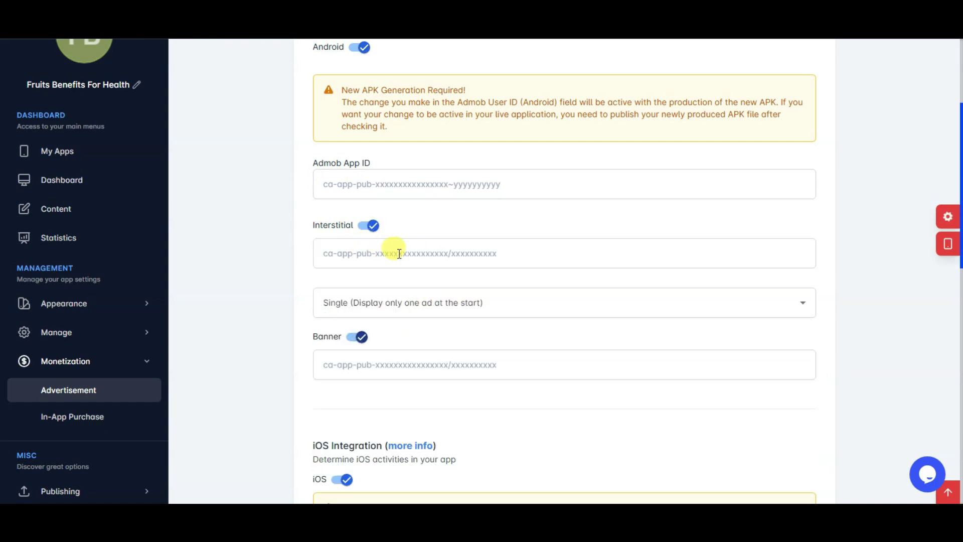
scroll(414, 253, "down", 3)
left_click(404, 246)
left_click(451, 187)
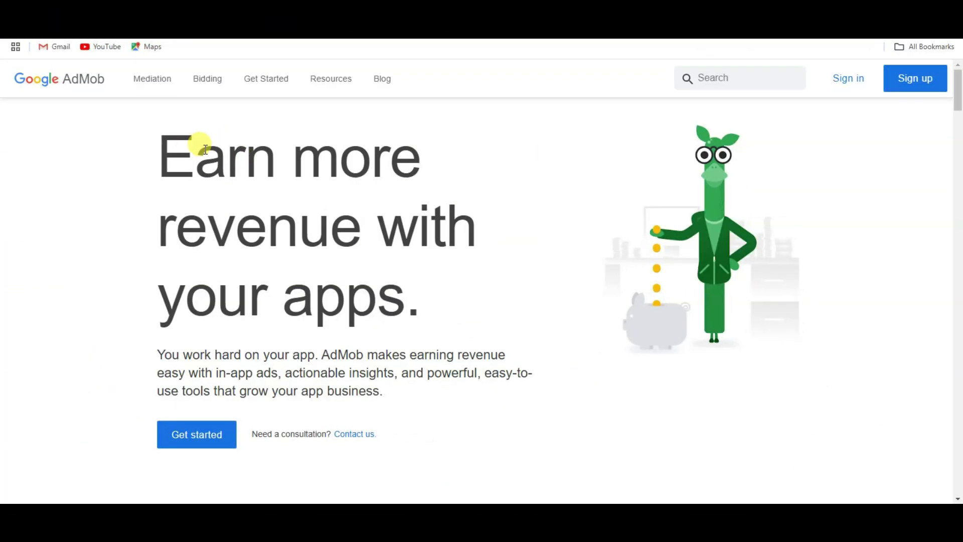
Switch to the Google AdMob website, read its headline and find the earnings calculator
left_click_drag(159, 150, 430, 303)
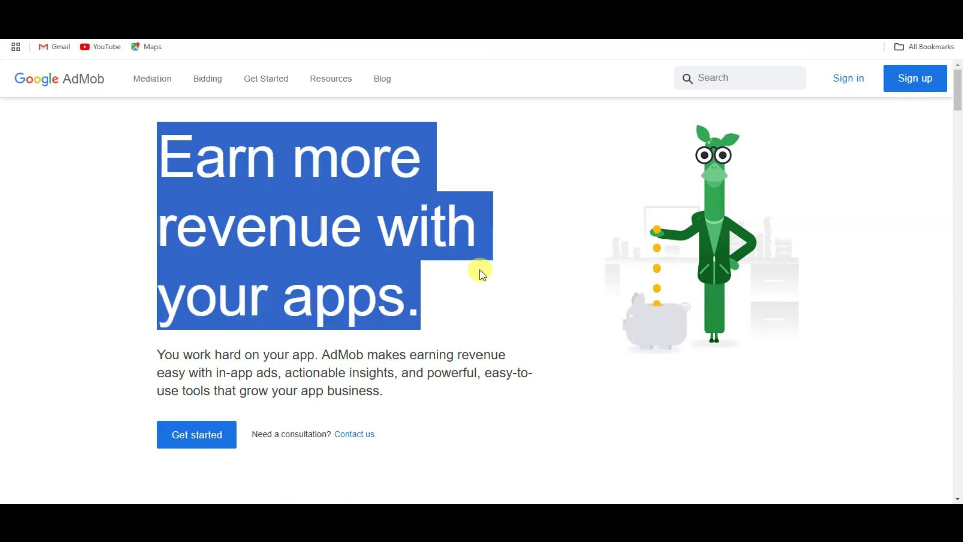
scroll(488, 255, "down", 6)
scroll(495, 262, "down", 20)
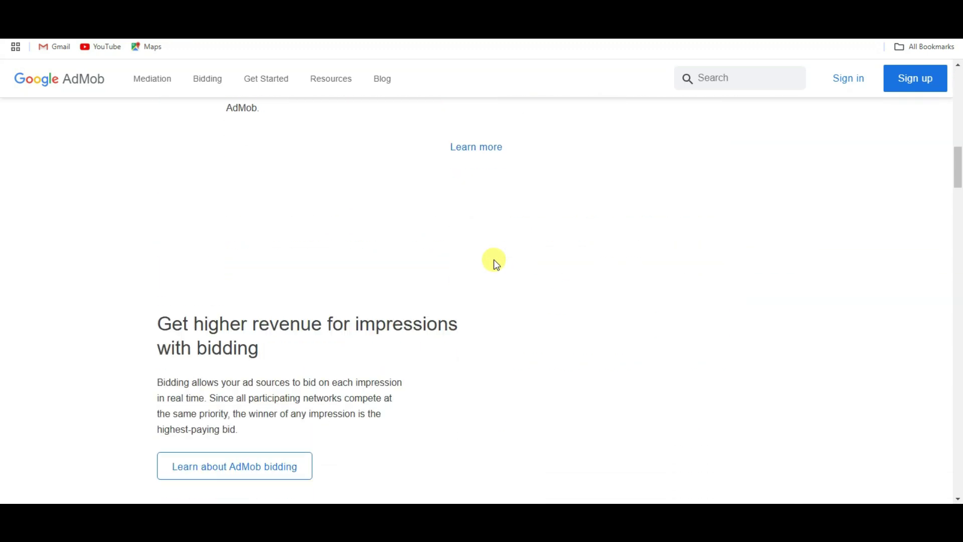
scroll(496, 261, "down", 3)
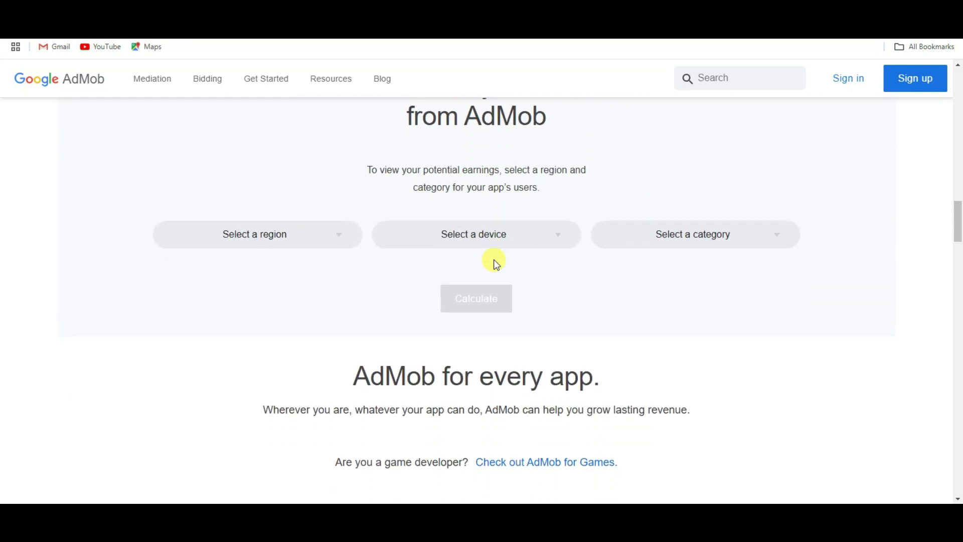
Estimate annual AdMob revenue for Europe, Middle East and Africa, iOS and Education with 10,000,000 monthly active users
left_click(290, 223)
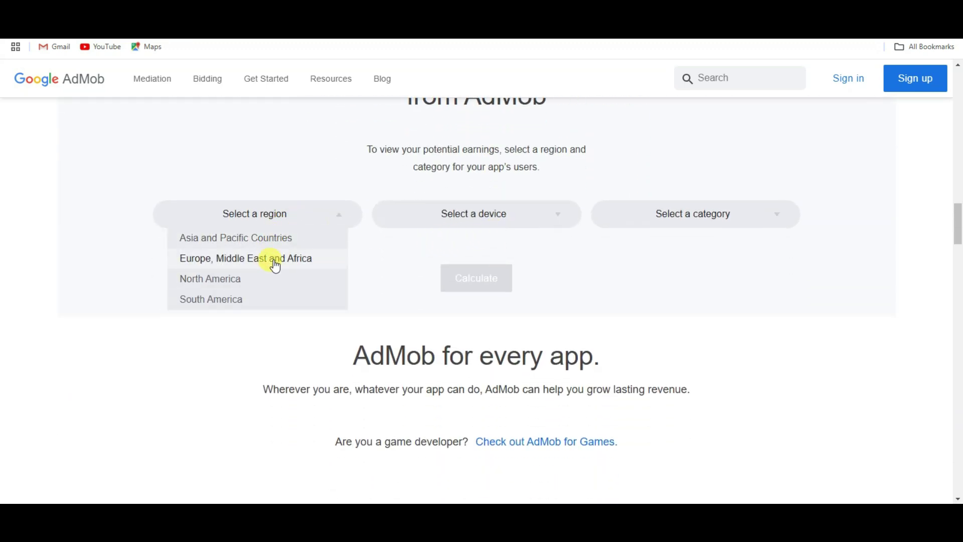
left_click(273, 256)
left_click(530, 227)
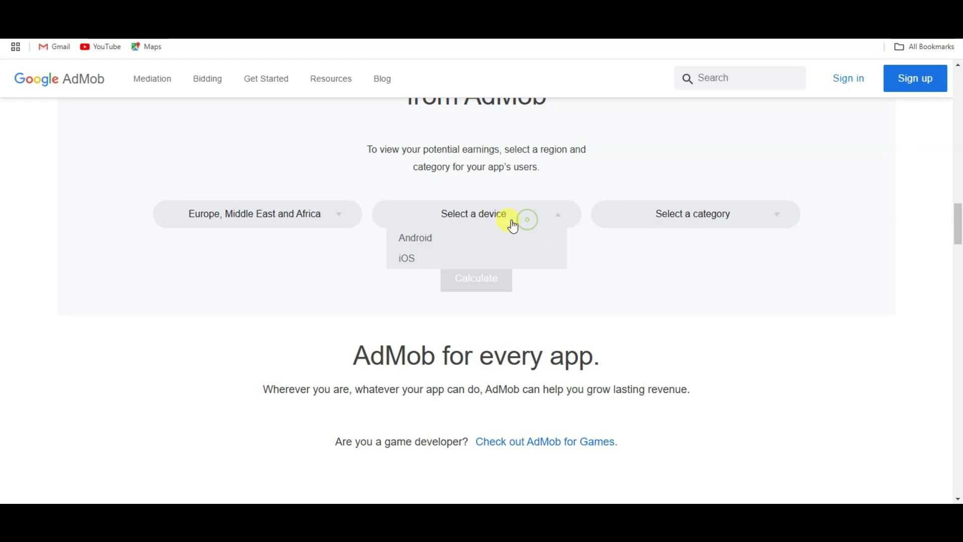
left_click(429, 255)
left_click(766, 224)
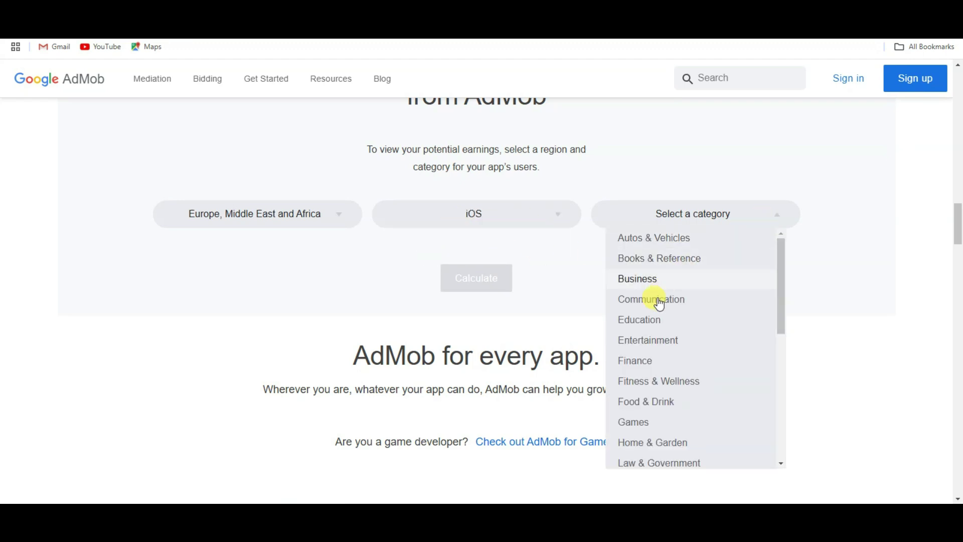
left_click(656, 319)
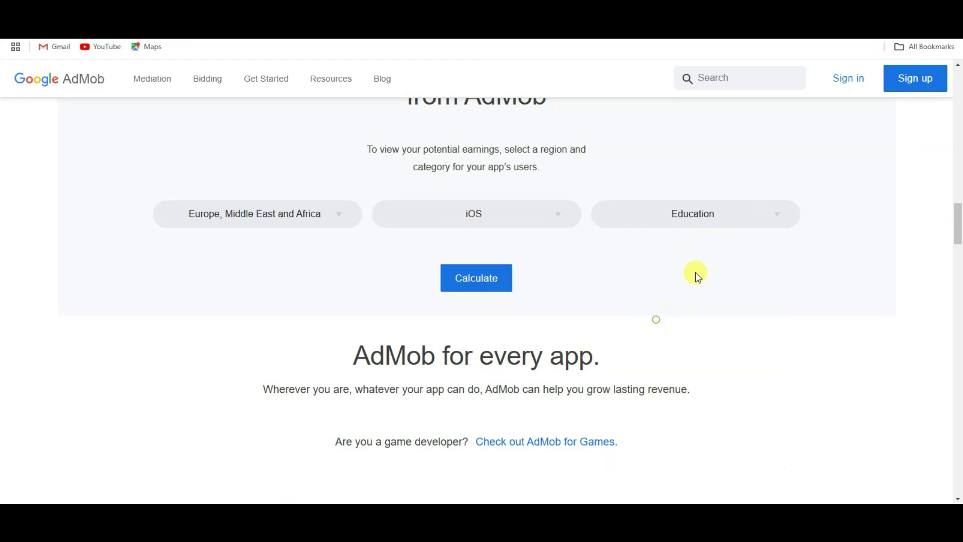
left_click(481, 282)
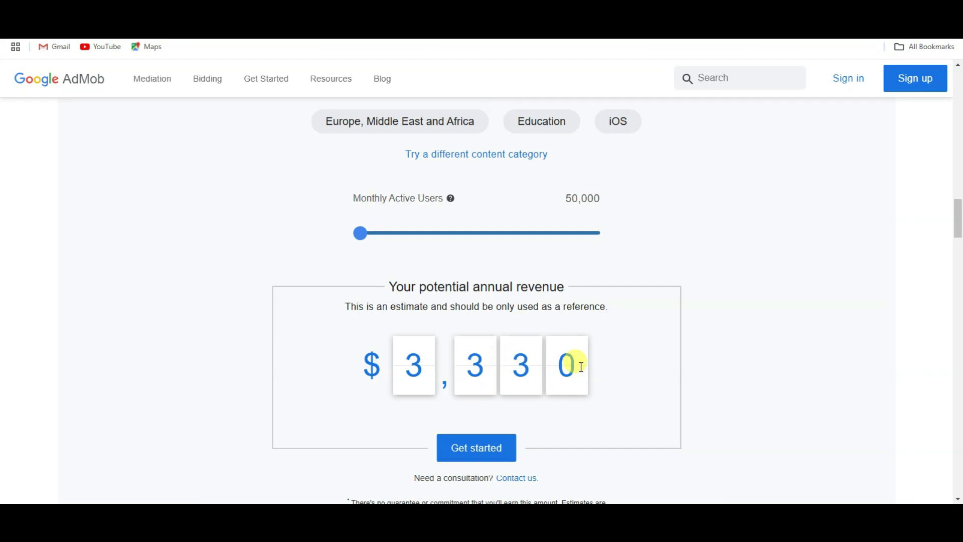
left_click_drag(366, 242, 609, 303)
left_click_drag(601, 240, 644, 257)
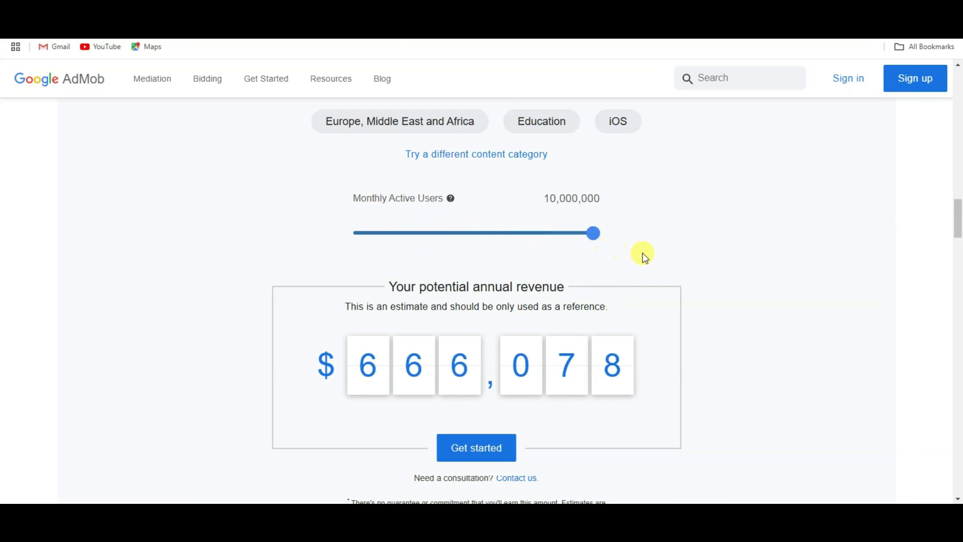
Get started with AdMob and begin adding a new app from the account's home page
scroll(656, 261, "down", 2)
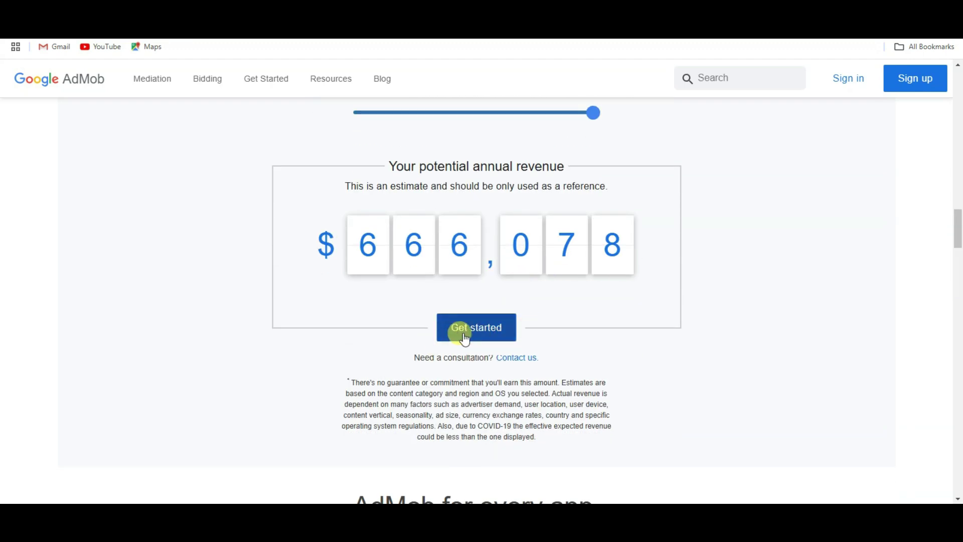
left_click(485, 330)
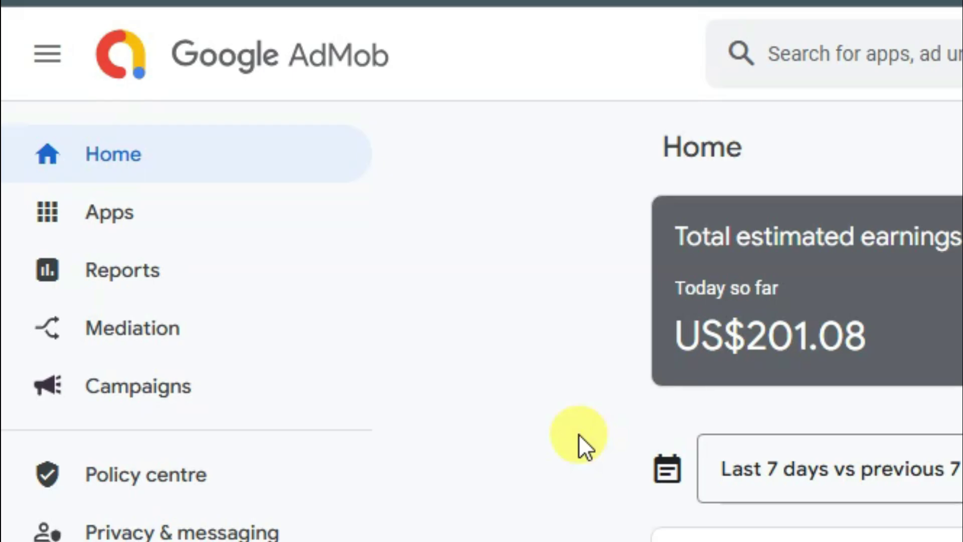
mouse_move(247, 232)
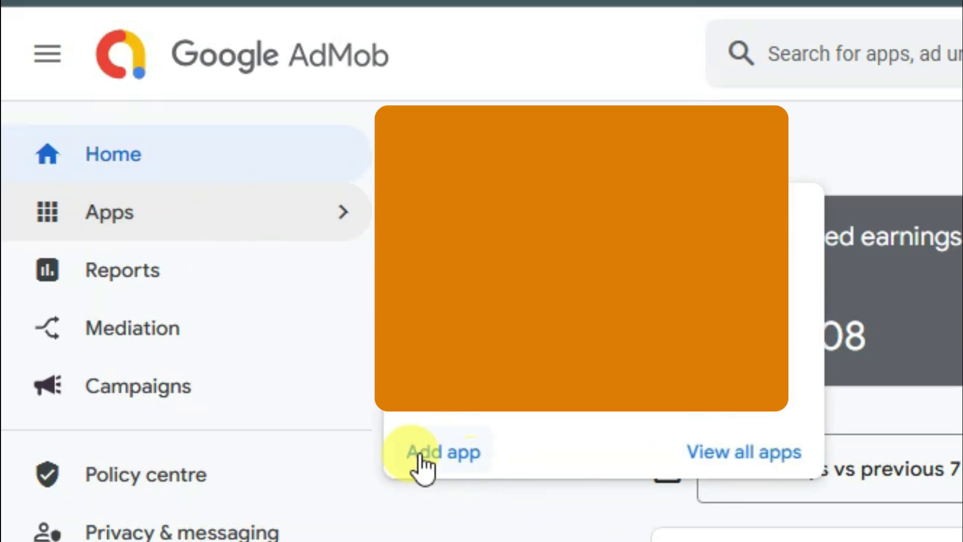
left_click(452, 454)
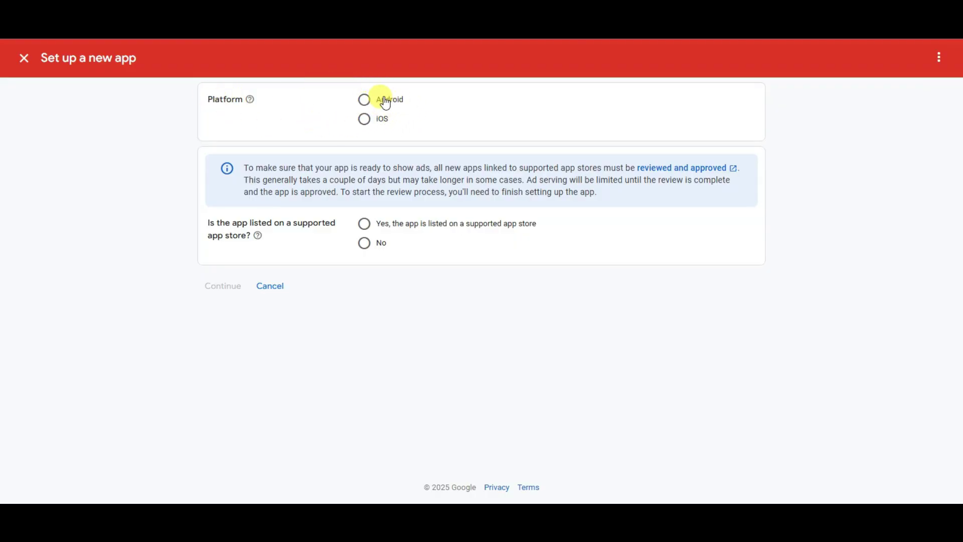
Choose iOS as the new app's platform, state that it is not listed on a supported app store, and continue
left_click(364, 119)
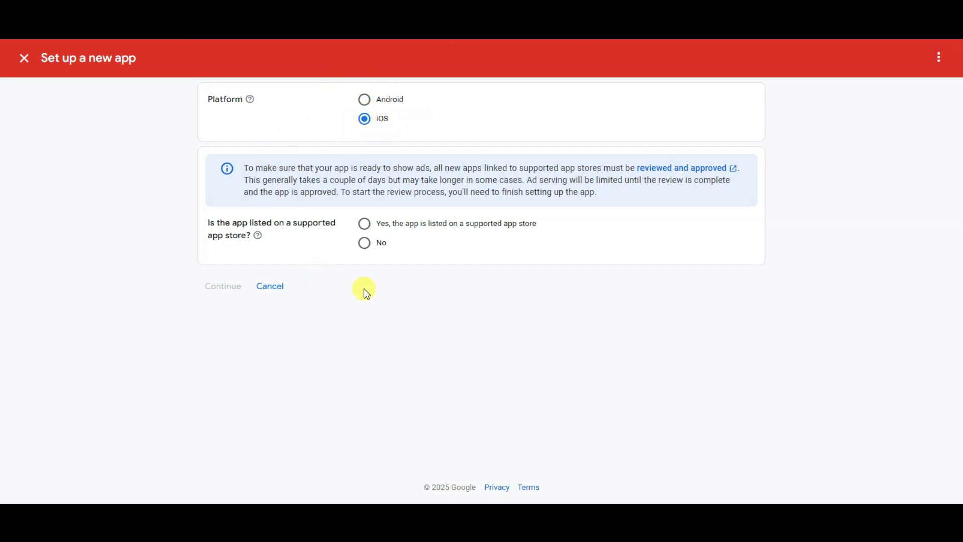
left_click(382, 244)
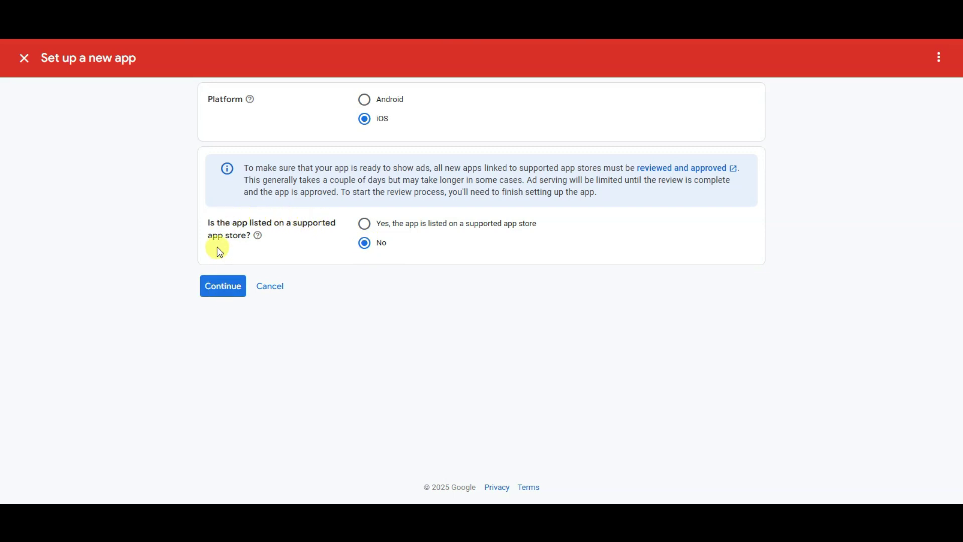
left_click(210, 291)
Name the new AdMob app "fruits benefits for health" and add it
left_click(381, 147)
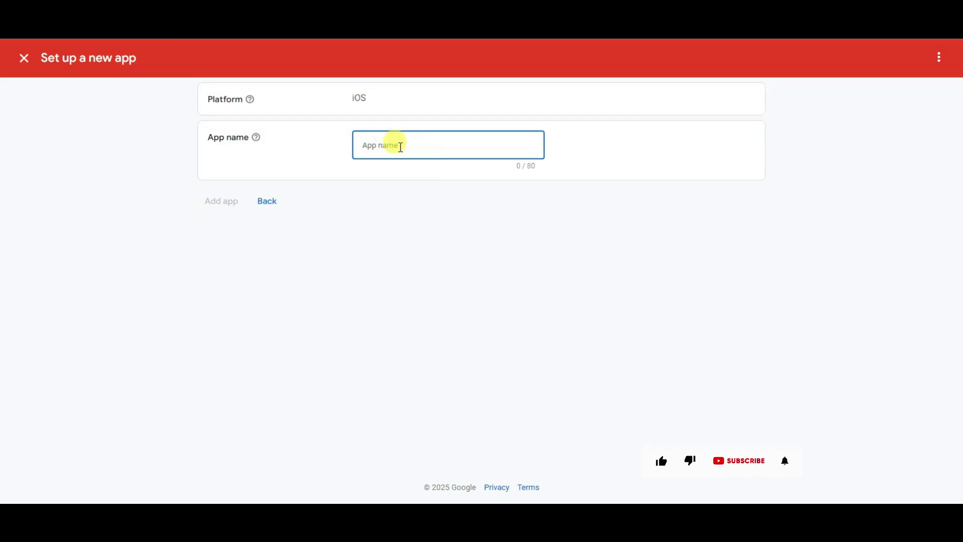
type("fruits benefits for health")
left_click(269, 175)
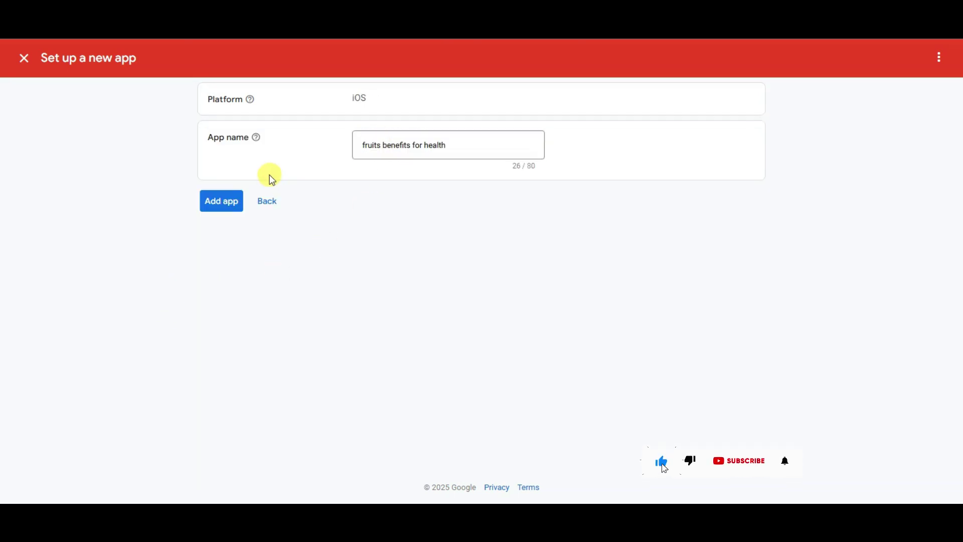
left_click(222, 202)
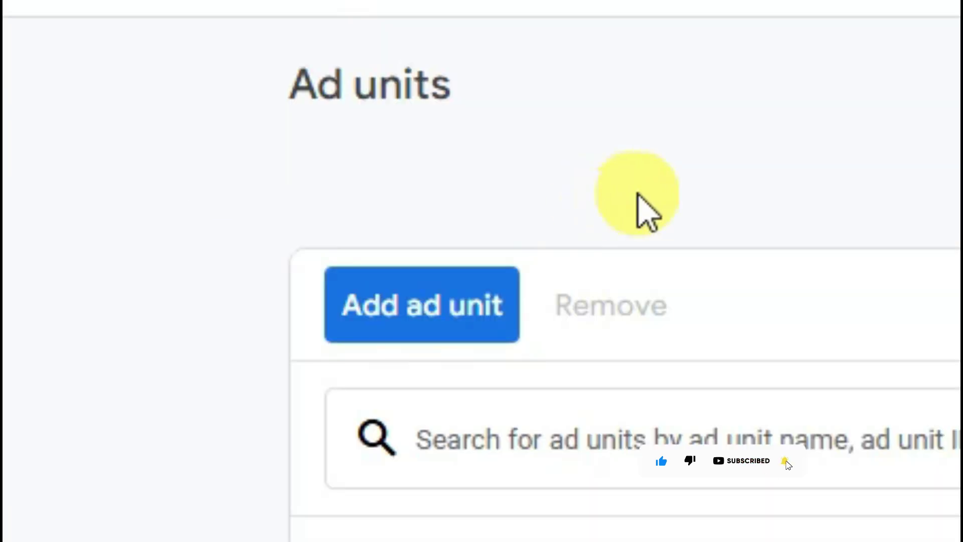
Create a banner ad unit named "banner" for the new AdMob app
left_click(461, 321)
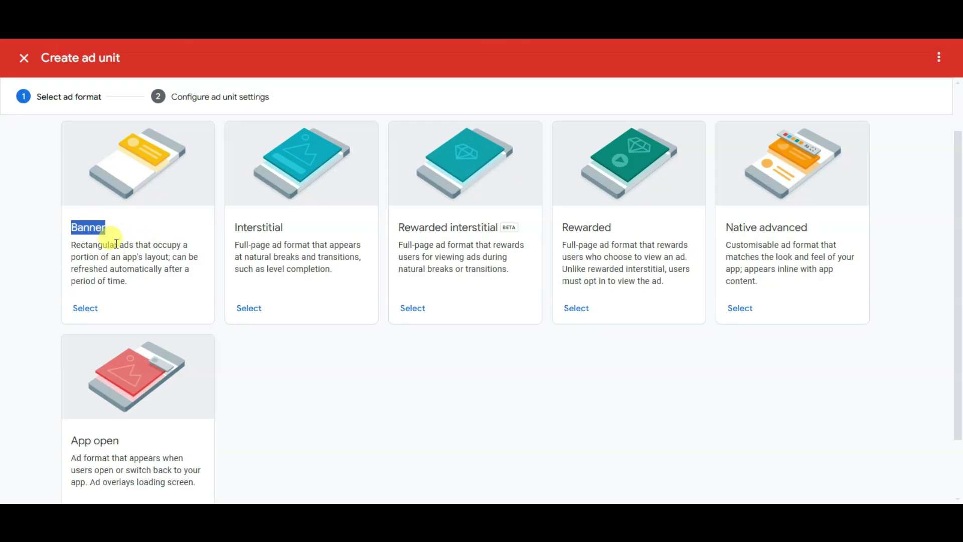
left_click_drag(232, 226, 288, 233)
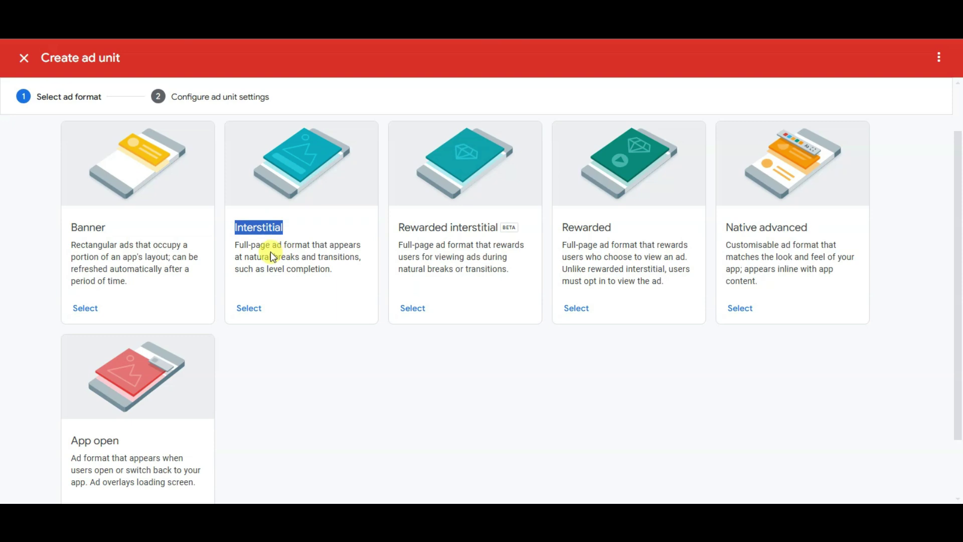
left_click(85, 308)
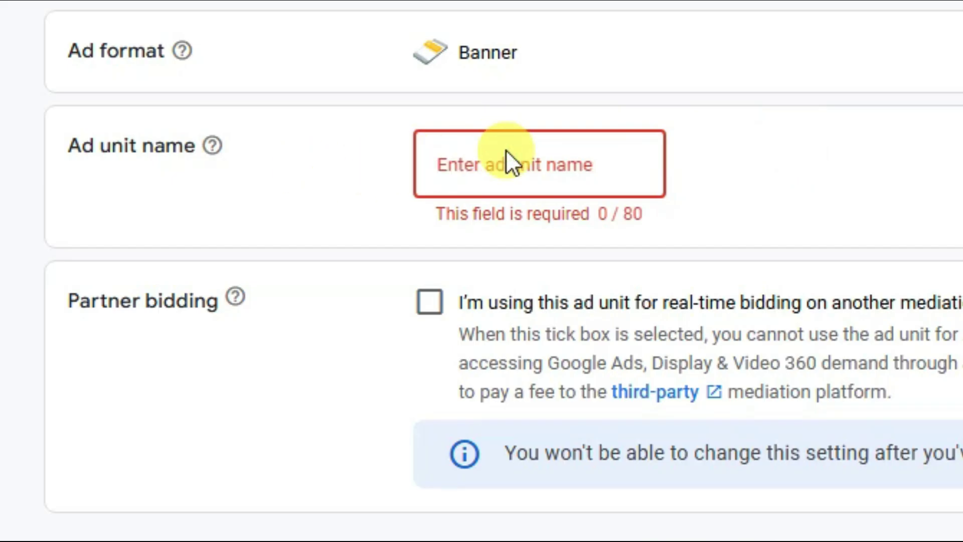
left_click(506, 150)
type("banner")
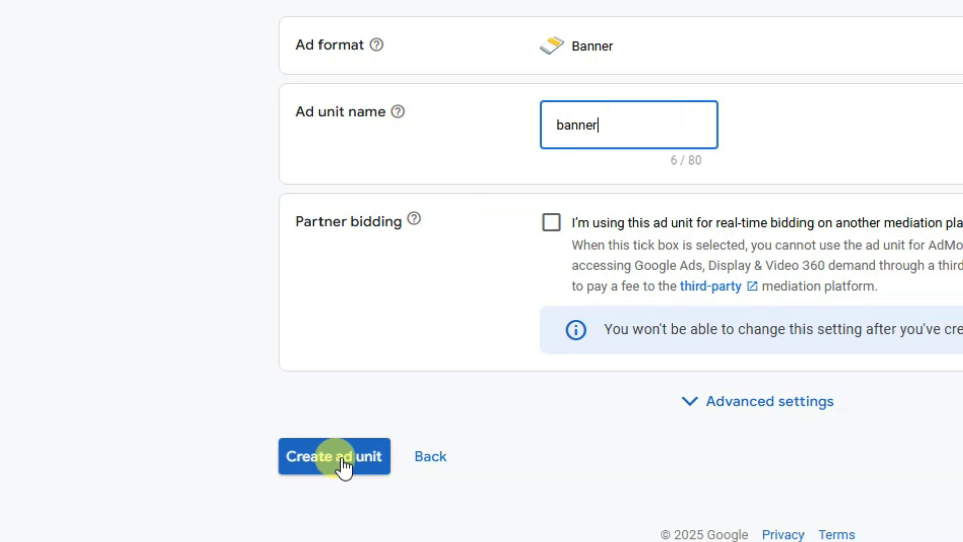
left_click(341, 459)
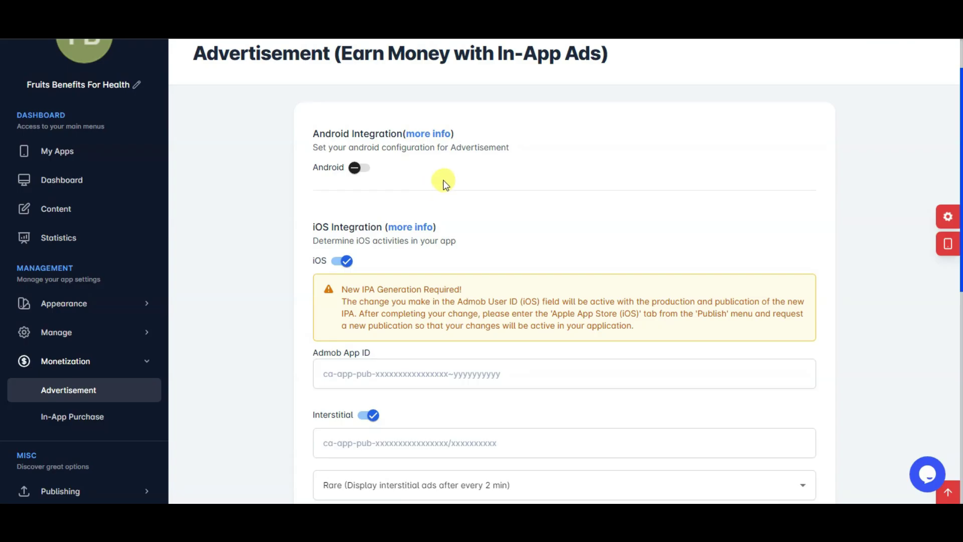
Switch to Mobiroller's advertisement settings and paste the copied banner ad unit ID as the iOS banner ID
scroll(443, 183, "down", 3)
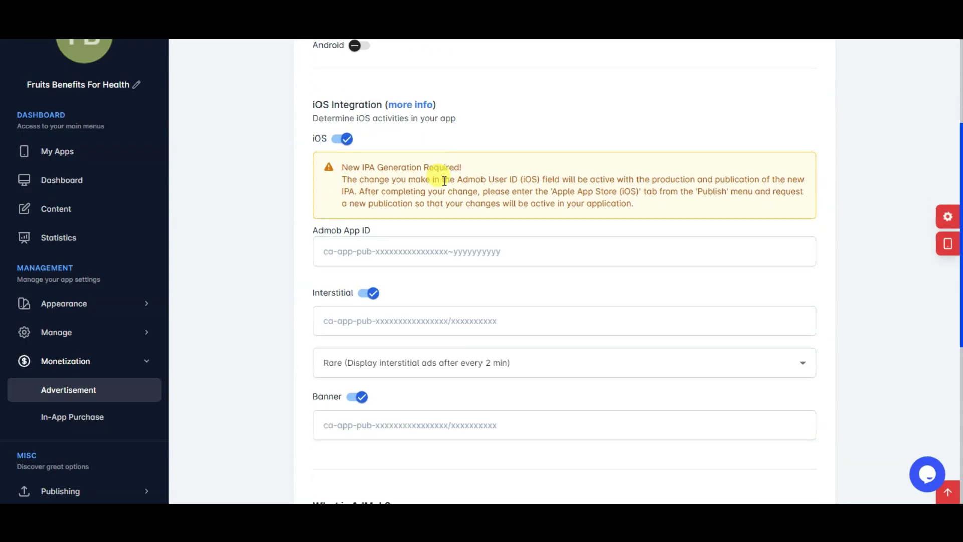
left_click(358, 368)
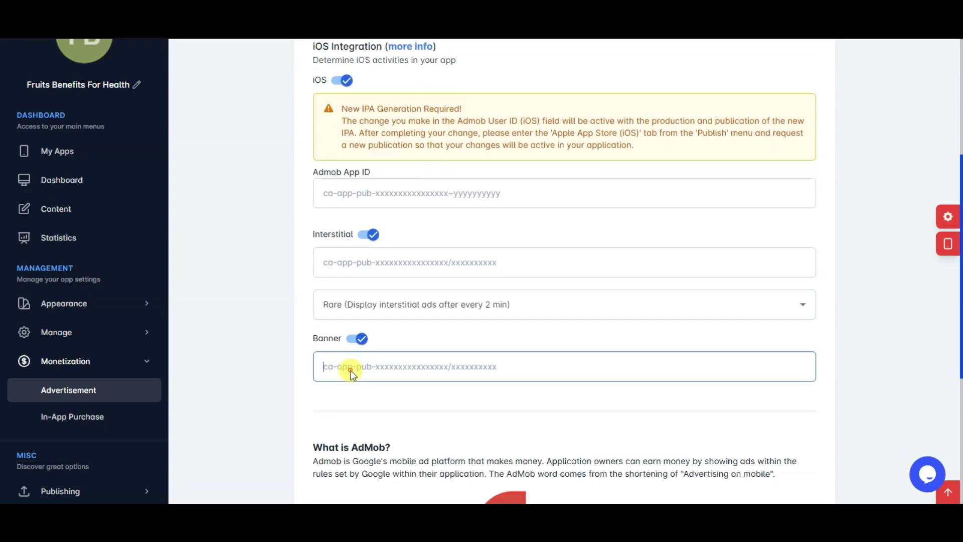
right_click(351, 370)
left_click(405, 233)
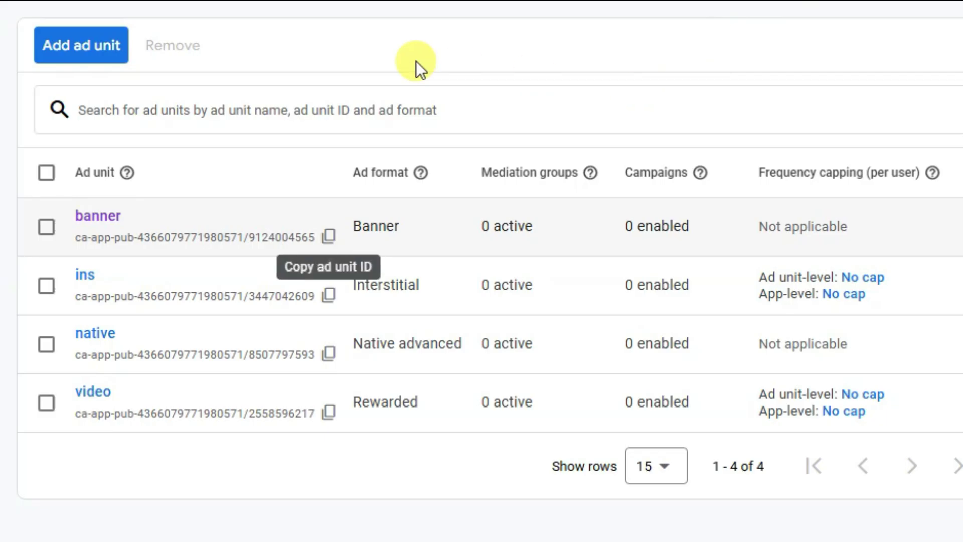
Copy the ID of the interstitial ad unit "ins" from AdMob and paste it as Mobiroller's iOS interstitial ID
left_click(331, 297)
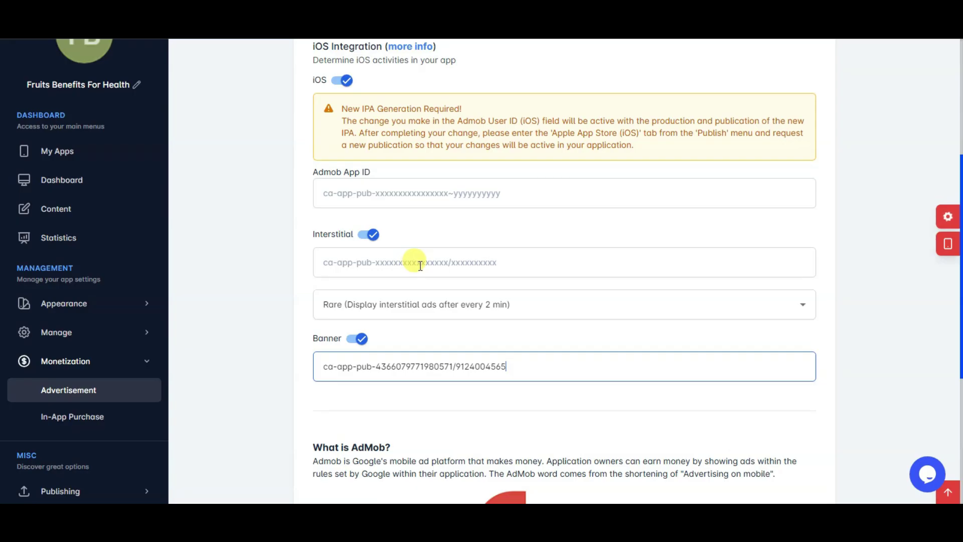
left_click(399, 261)
right_click(400, 261)
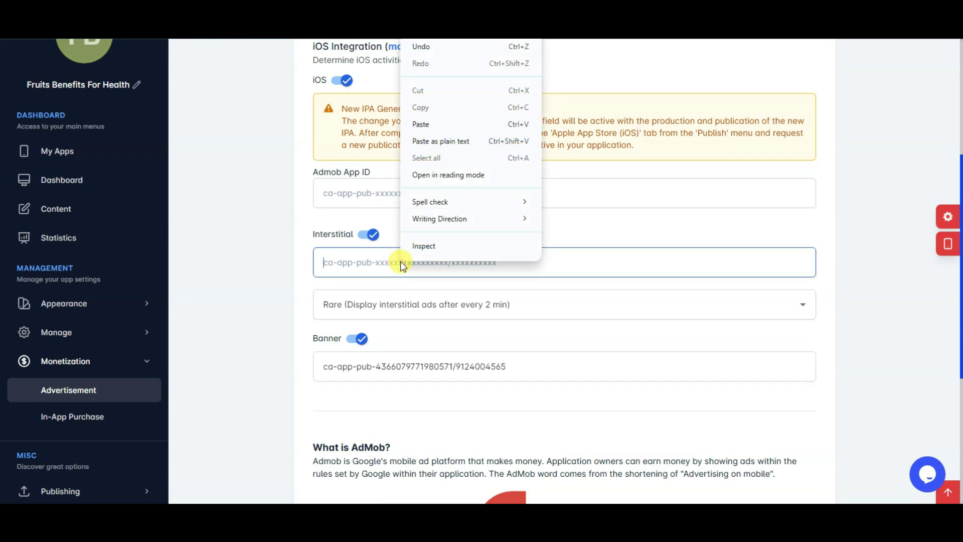
left_click(444, 125)
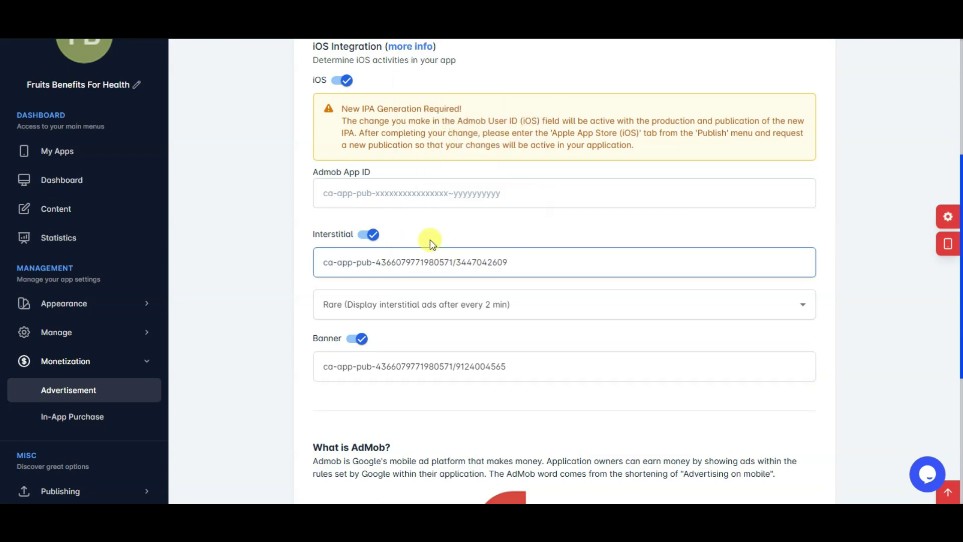
Copy the app ID from the AdMob app settings and paste it as the Admob App ID in Mobiroller's iOS integration
left_click(400, 192)
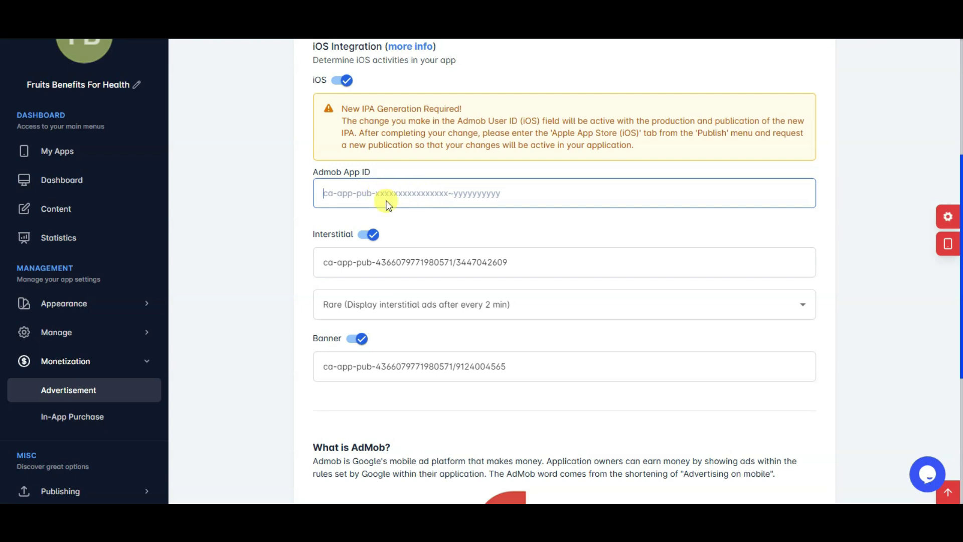
scroll(381, 211, "up", 1)
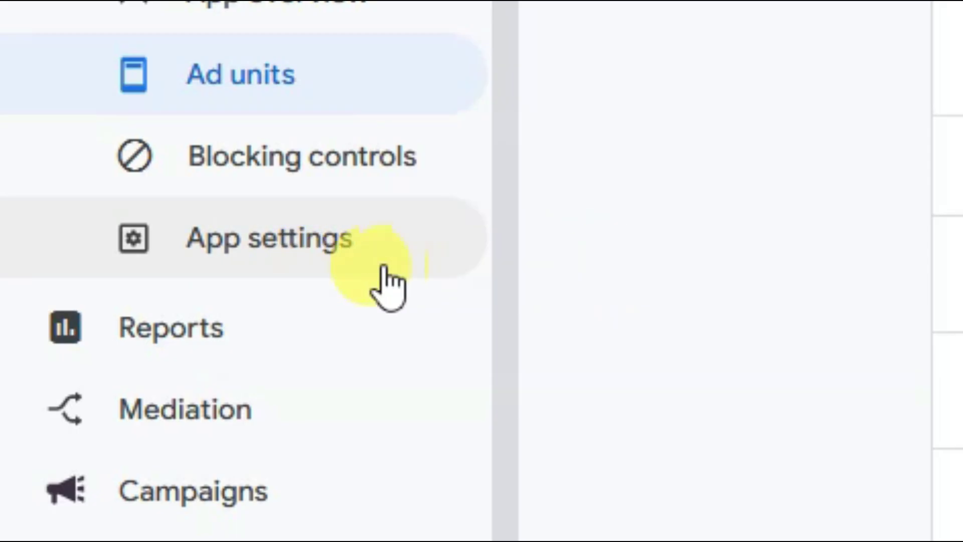
left_click(391, 283)
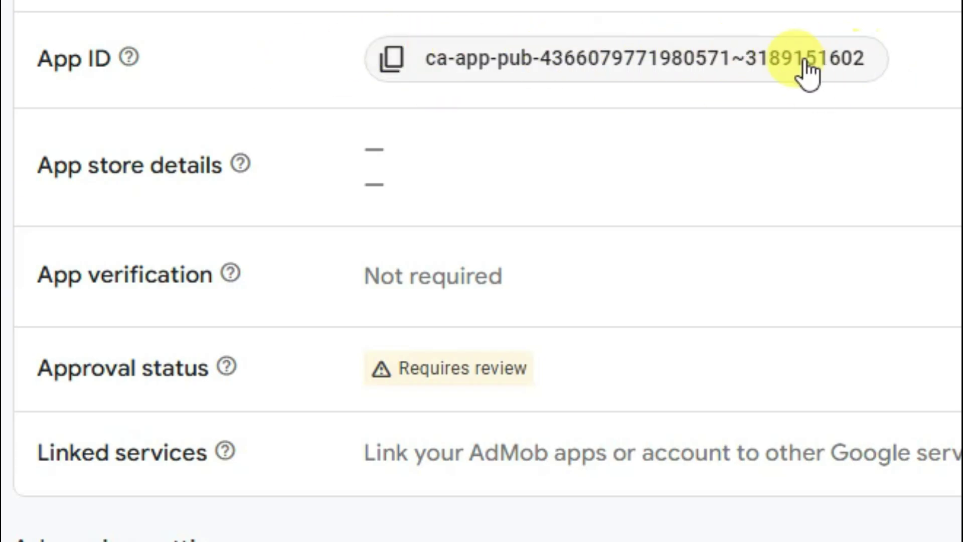
left_click(386, 63)
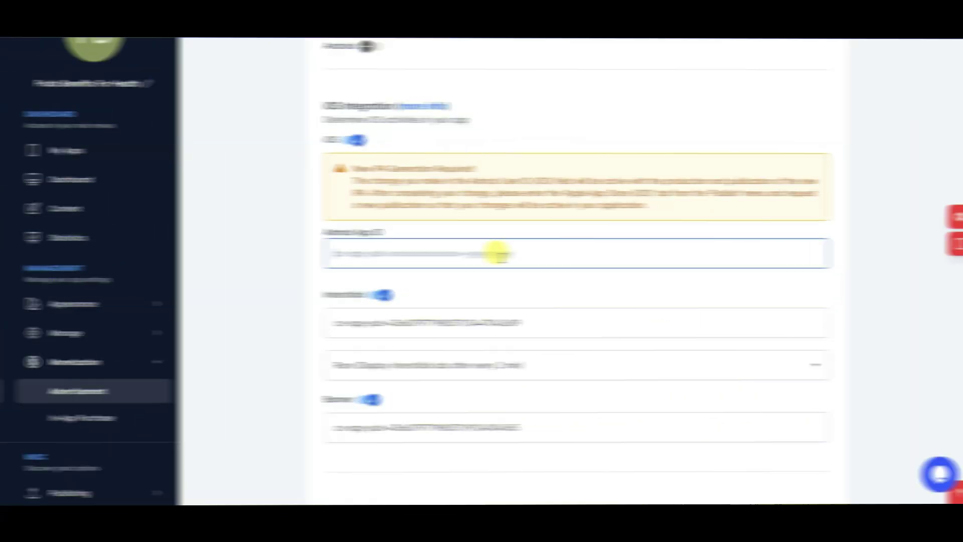
left_click(473, 253)
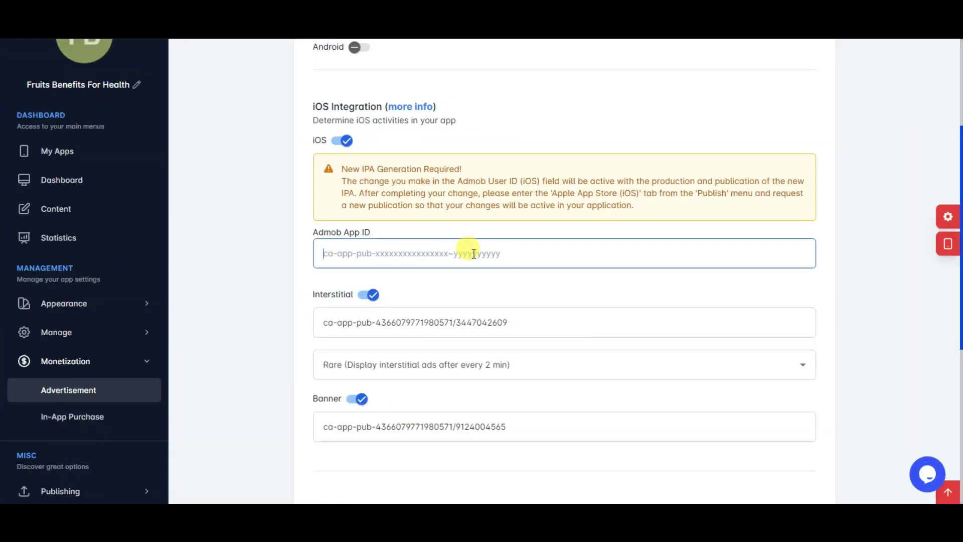
right_click(353, 253)
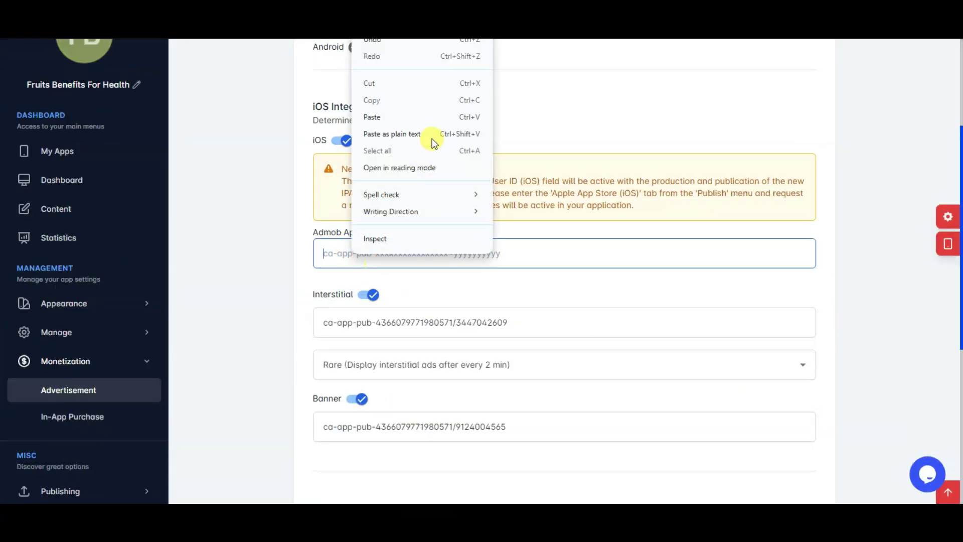
left_click(399, 118)
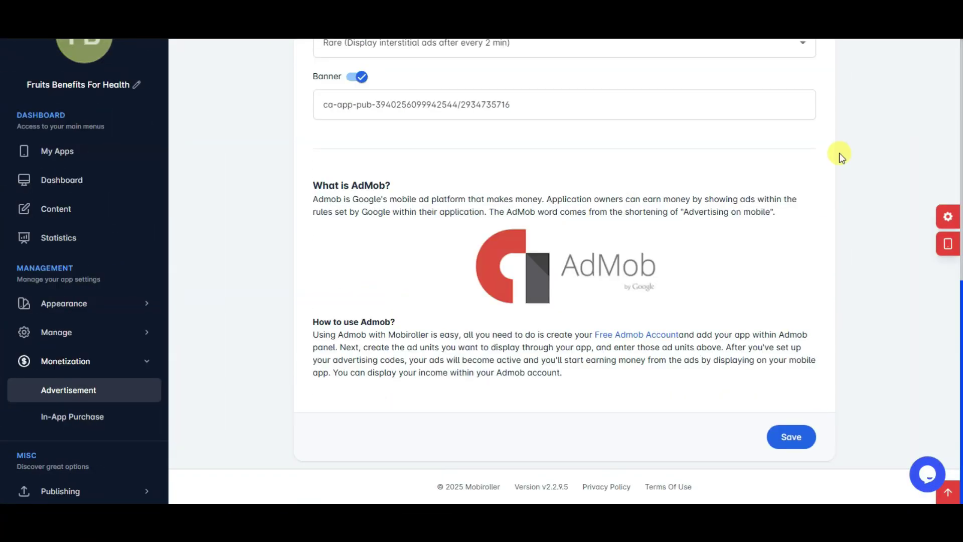
scroll(838, 152, "up", 3)
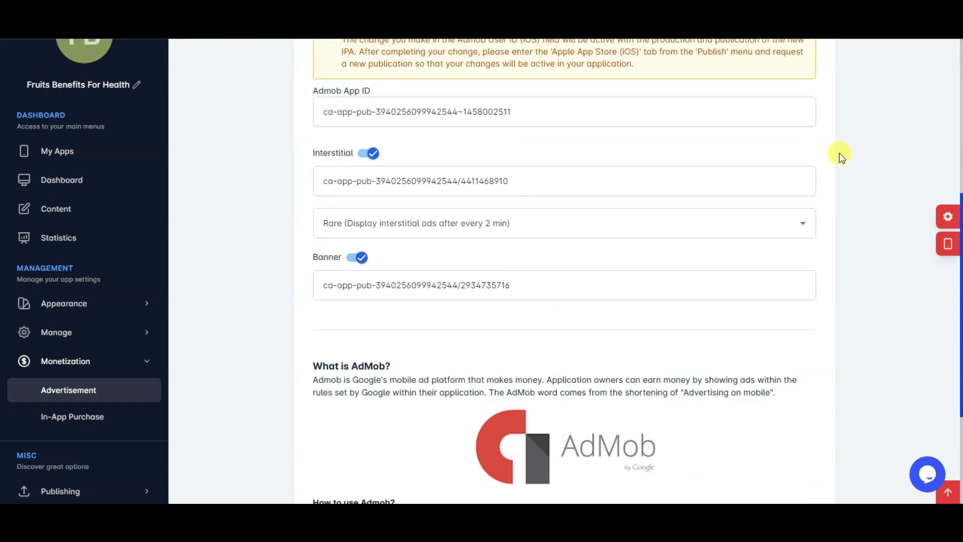
scroll(838, 152, "down", 3)
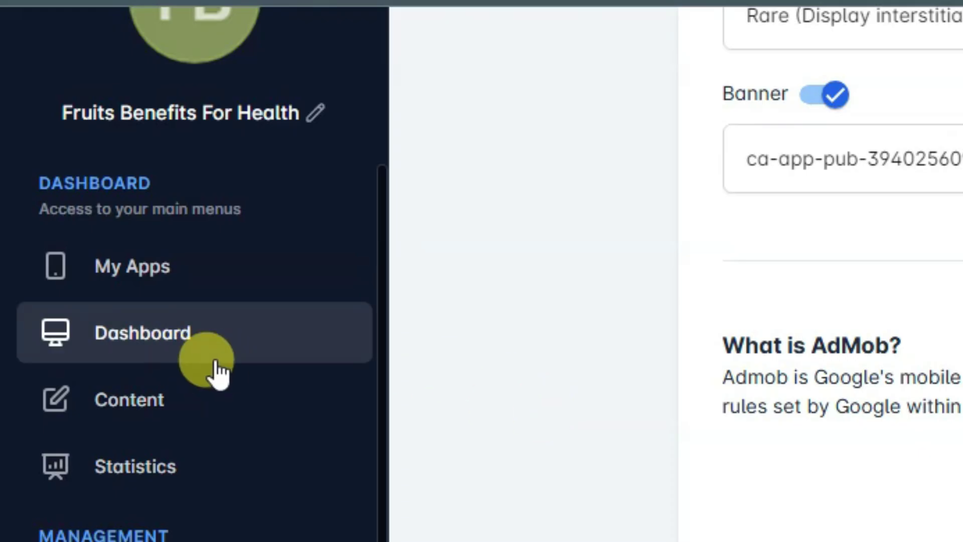
From the Mobiroller dashboard, generate the app as an APK with the Location and Storage permissions
left_click(210, 335)
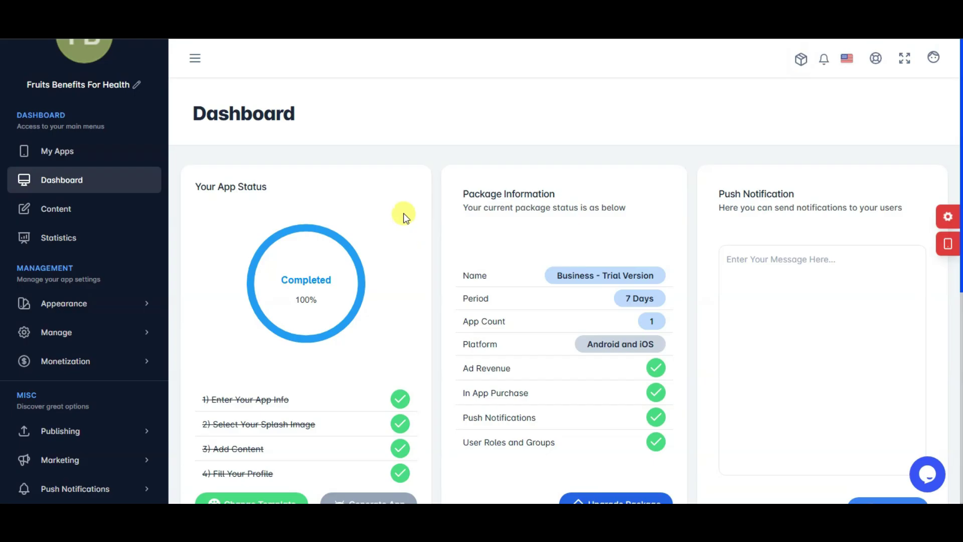
scroll(399, 214, "down", 5)
left_click(358, 270)
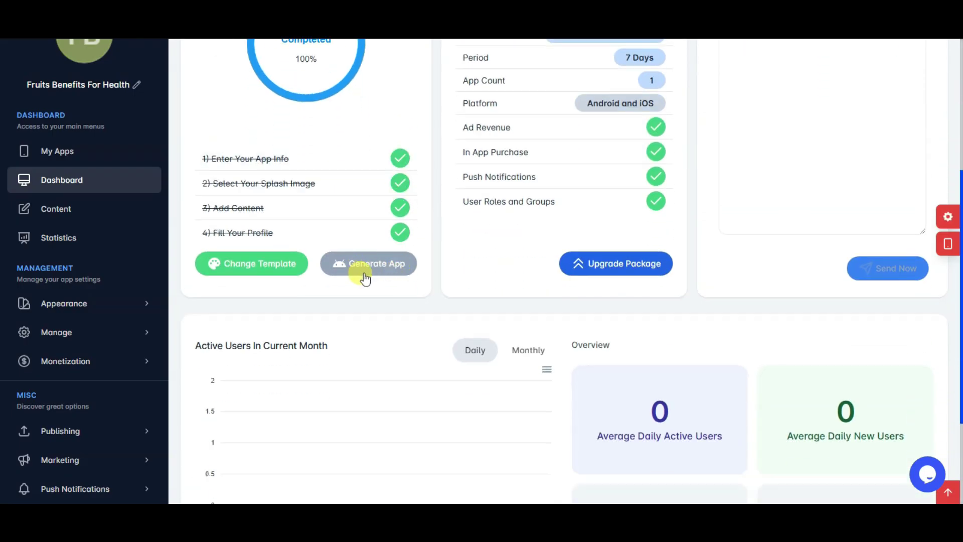
left_click(374, 270)
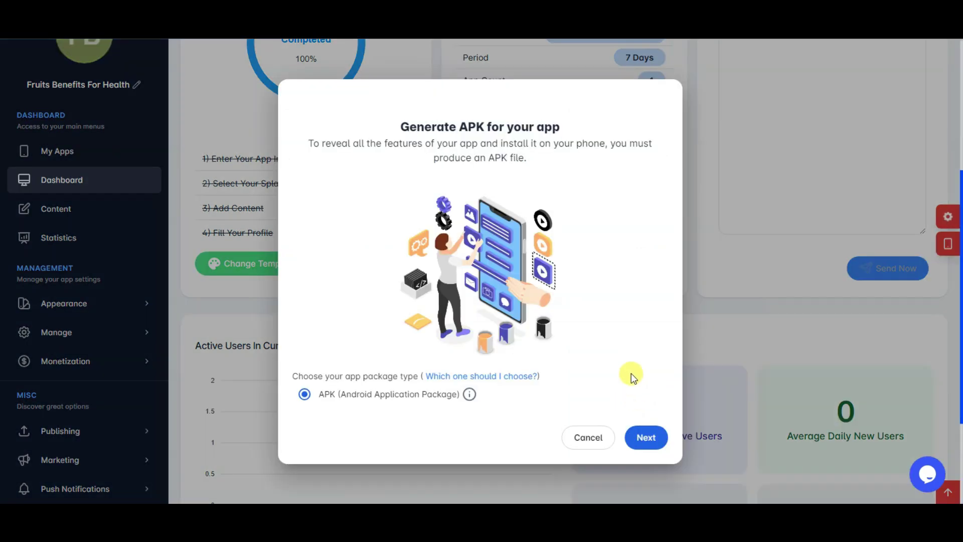
left_click(647, 439)
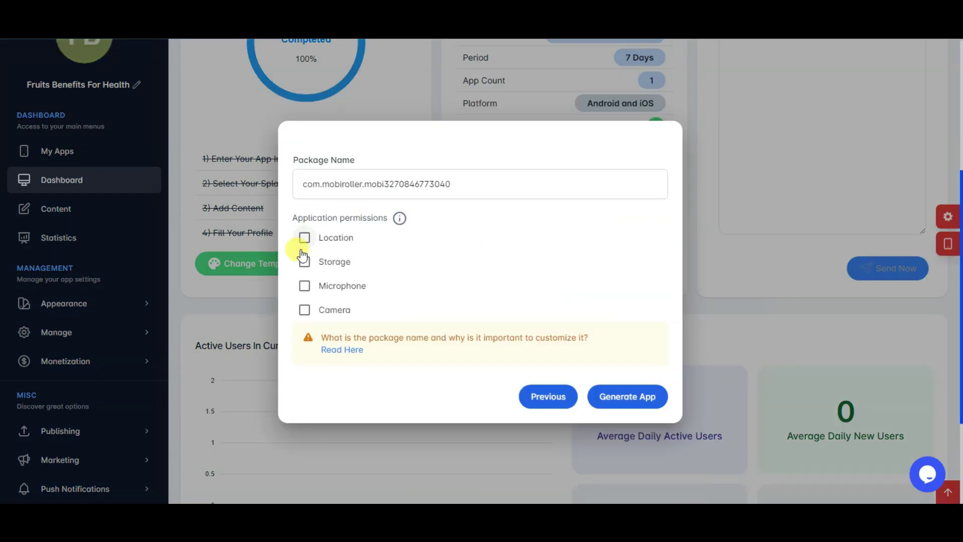
left_click(342, 236)
left_click(335, 261)
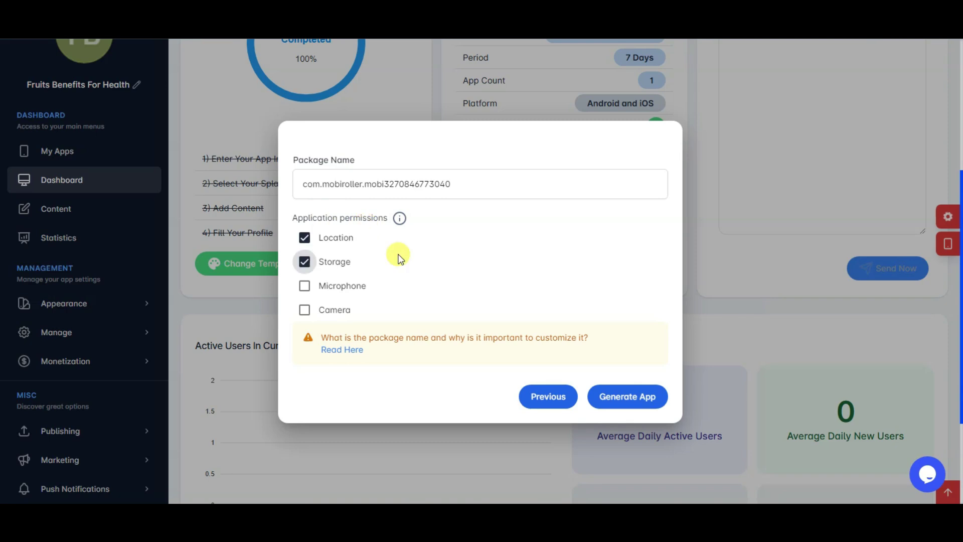
left_click(638, 399)
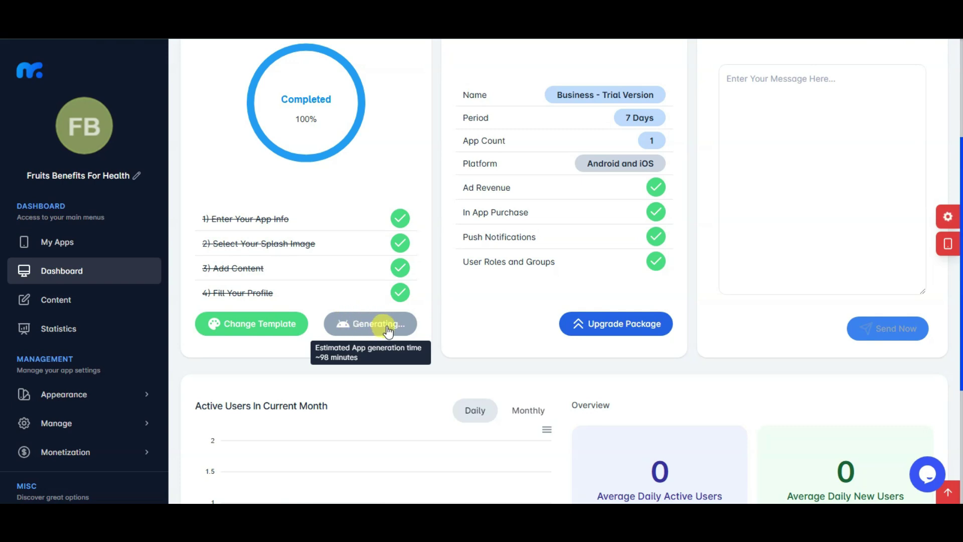
Examine the dashboard's Overview statistics for average daily active users and new users
scroll(376, 331, "down", 4)
left_click_drag(565, 194, 620, 209)
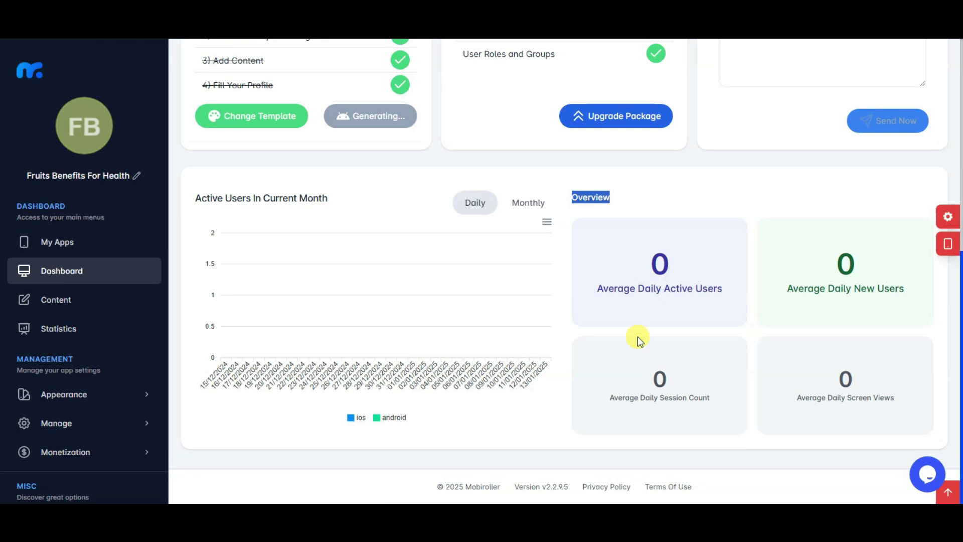
left_click_drag(703, 269, 645, 277)
left_click(694, 269)
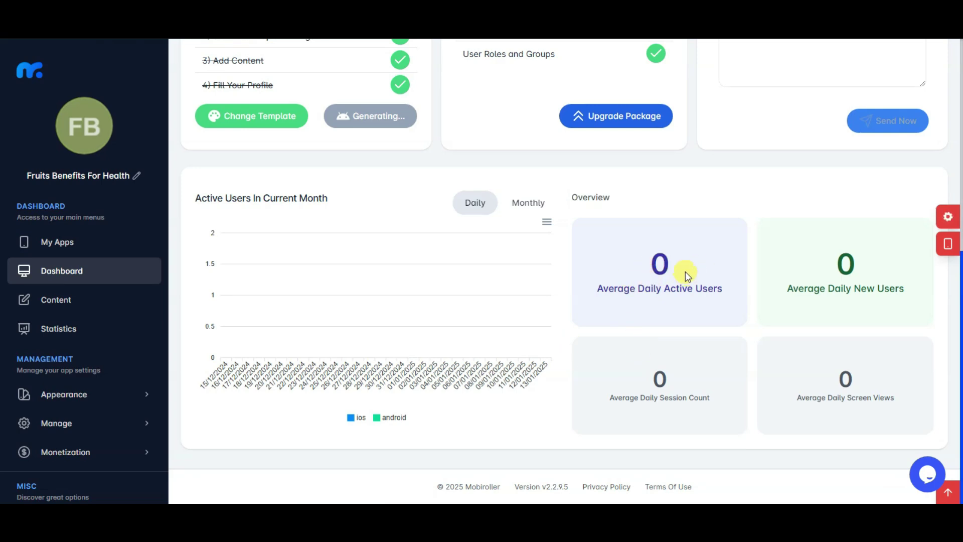
left_click_drag(841, 265, 865, 274)
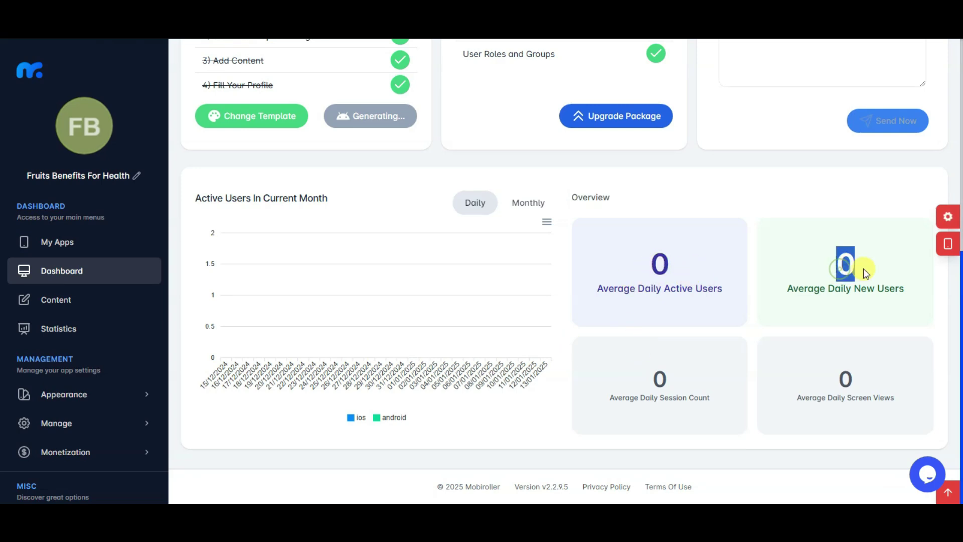
left_click(869, 269)
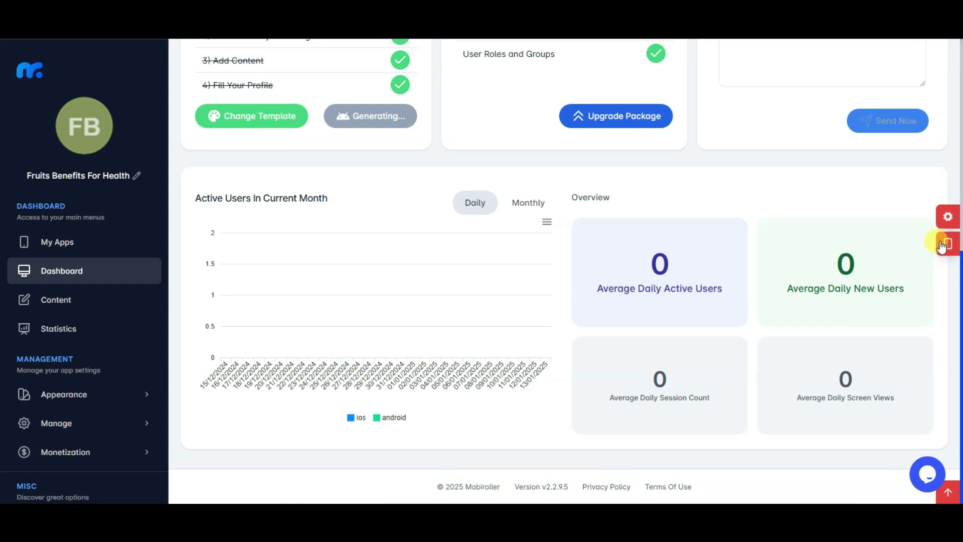
Preview the app in the phone simulator and look through its fruit benefits page
left_click(950, 246)
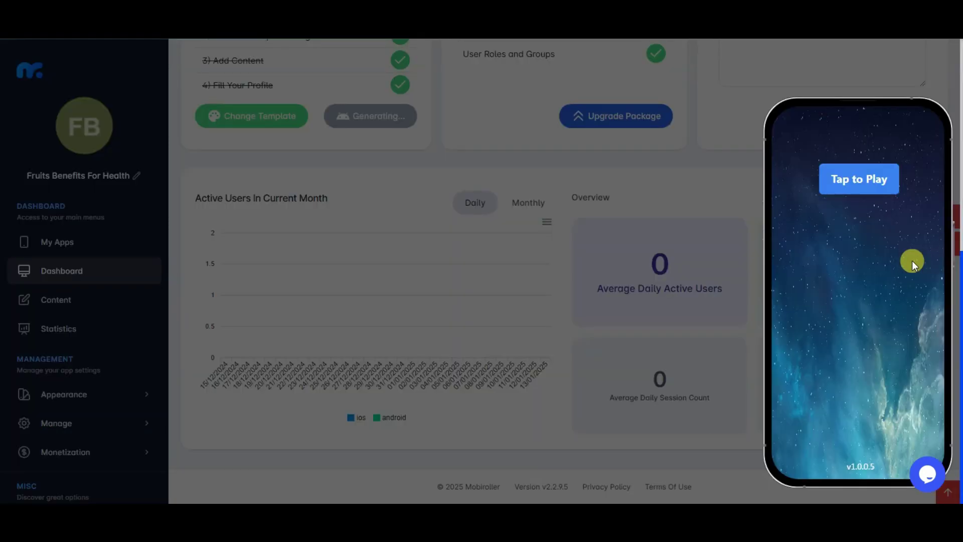
left_click(877, 188)
scroll(886, 309, "up", 3)
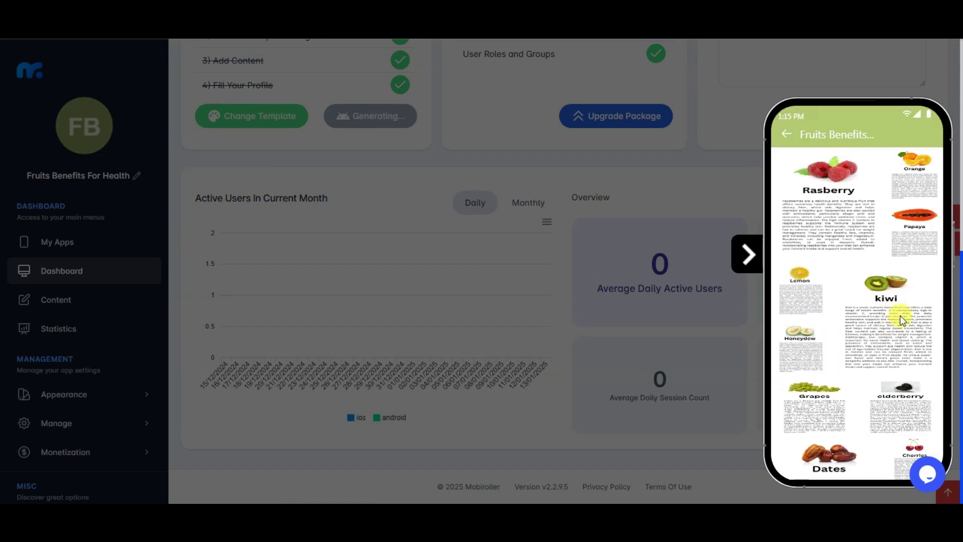
scroll(899, 315, "down", 1)
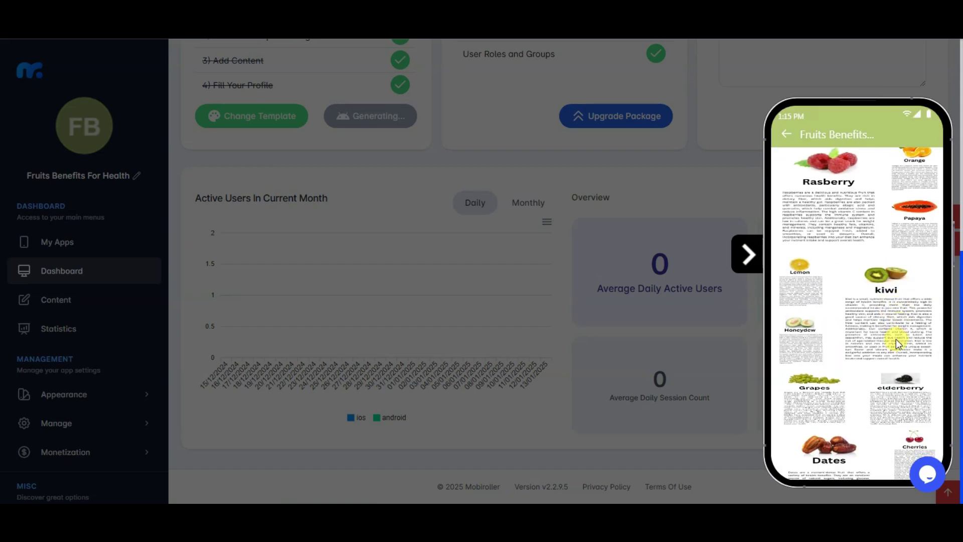
scroll(895, 339, "up", 1)
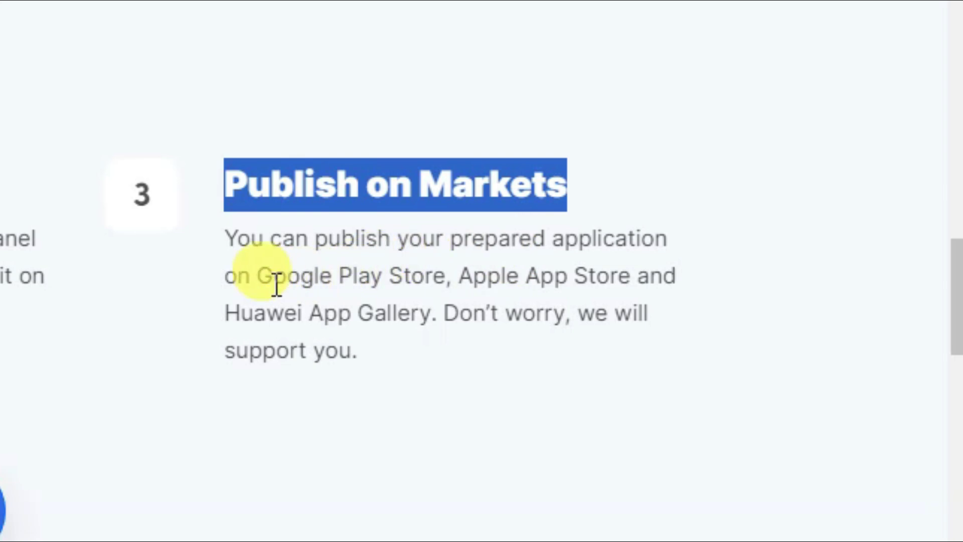
Read which stores Mobiroller's Publish on Markets section covers and check today's estimated earnings on the AdMob home page
left_click_drag(253, 279, 591, 268)
left_click(469, 278)
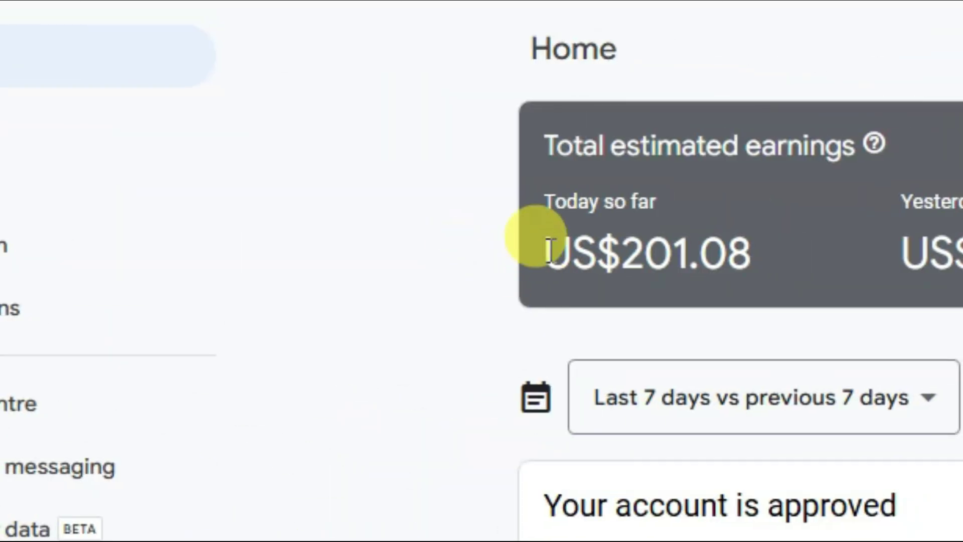
left_click_drag(402, 206, 574, 205)
left_click_drag(725, 235, 753, 254)
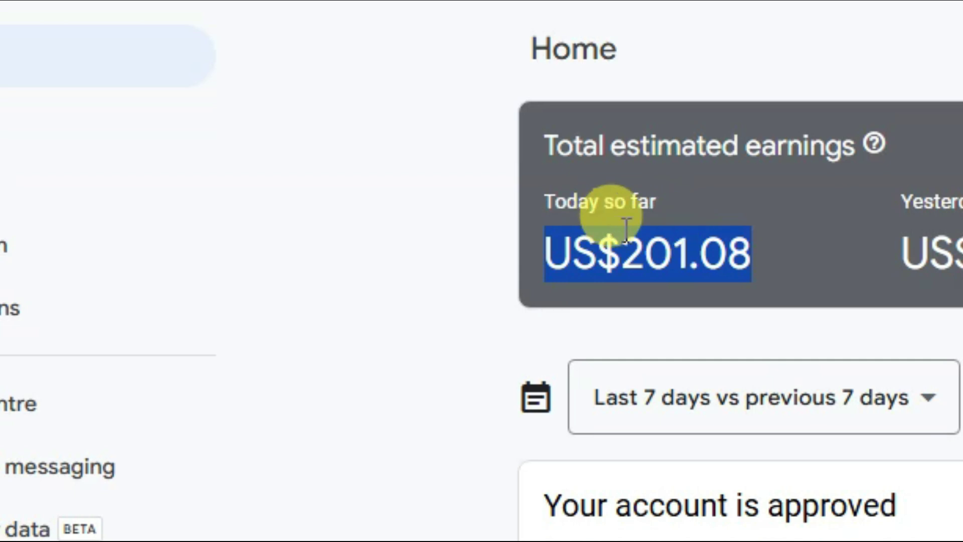